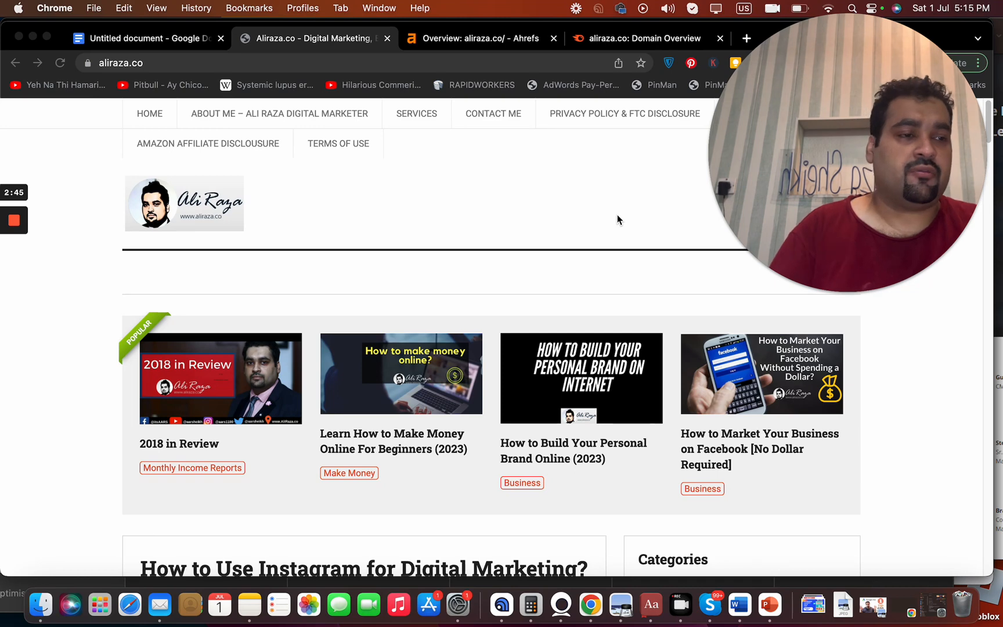
# Review the website's organic traffic trend in the Semrush domain overview and in the Ahrefs site overview.
pyautogui.click(594, 40)
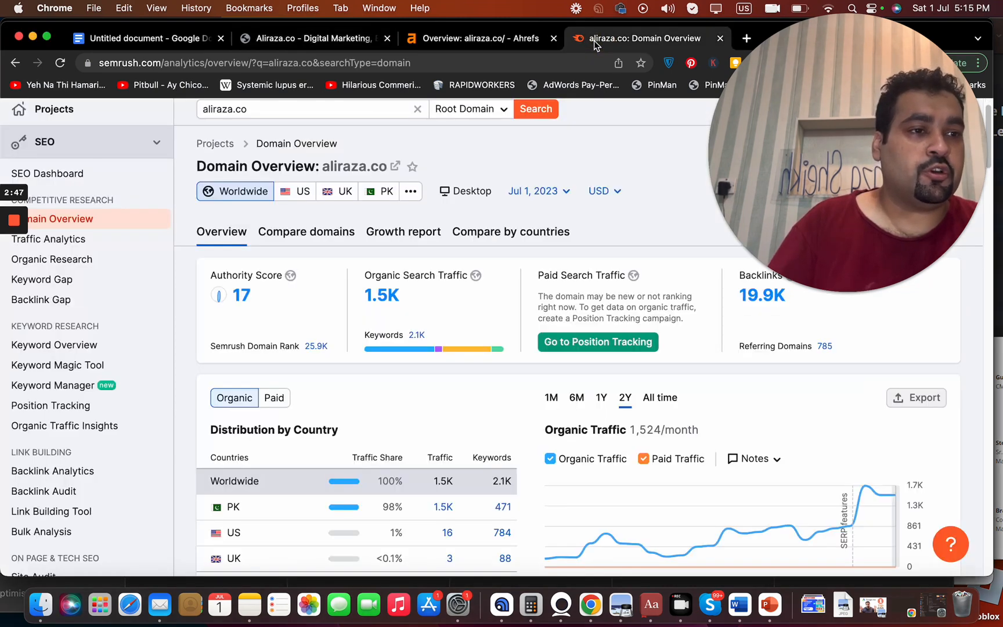
pyautogui.moveTo(846, 143); pyautogui.dragTo(798, 88)
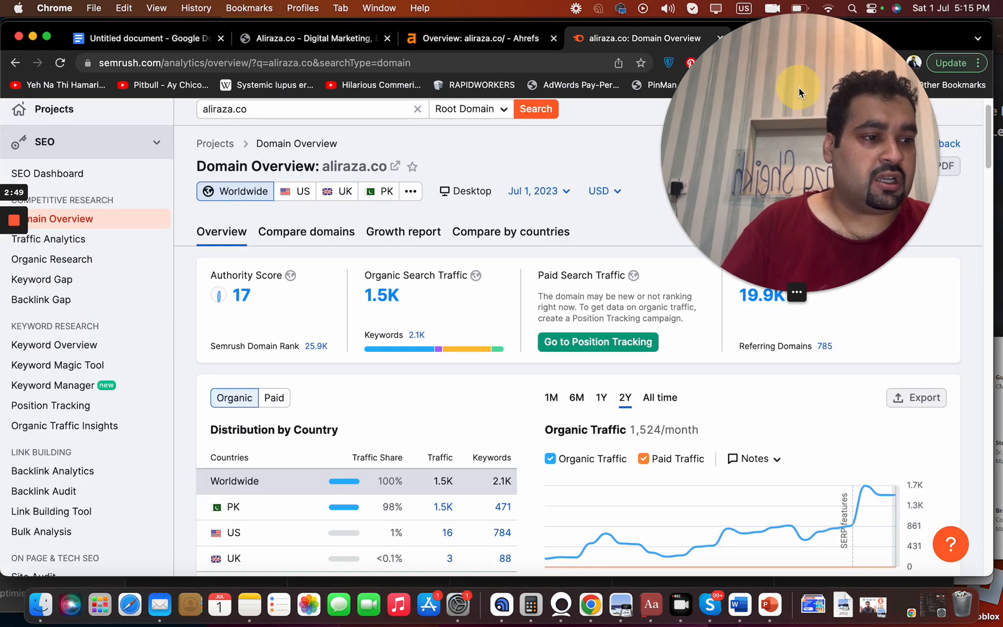
pyautogui.click(986, 145)
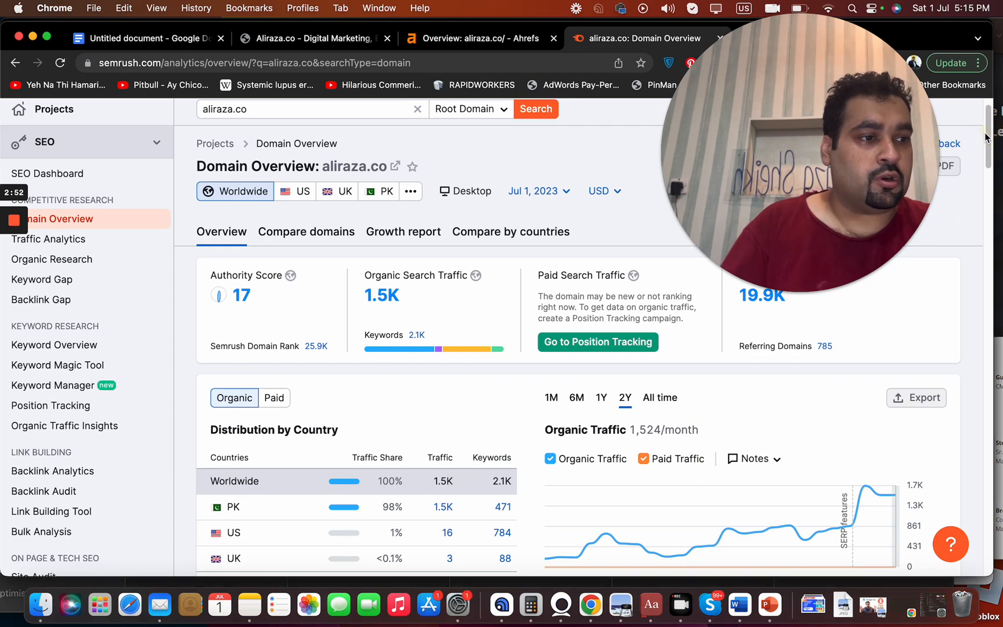
pyautogui.moveTo(984, 150); pyautogui.dragTo(985, 168)
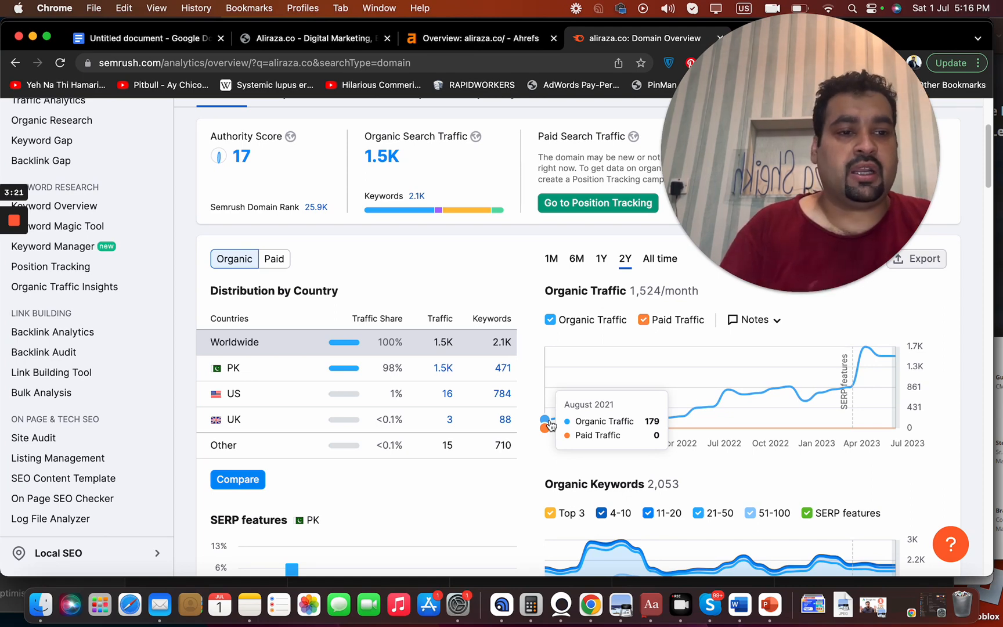
pyautogui.click(456, 40)
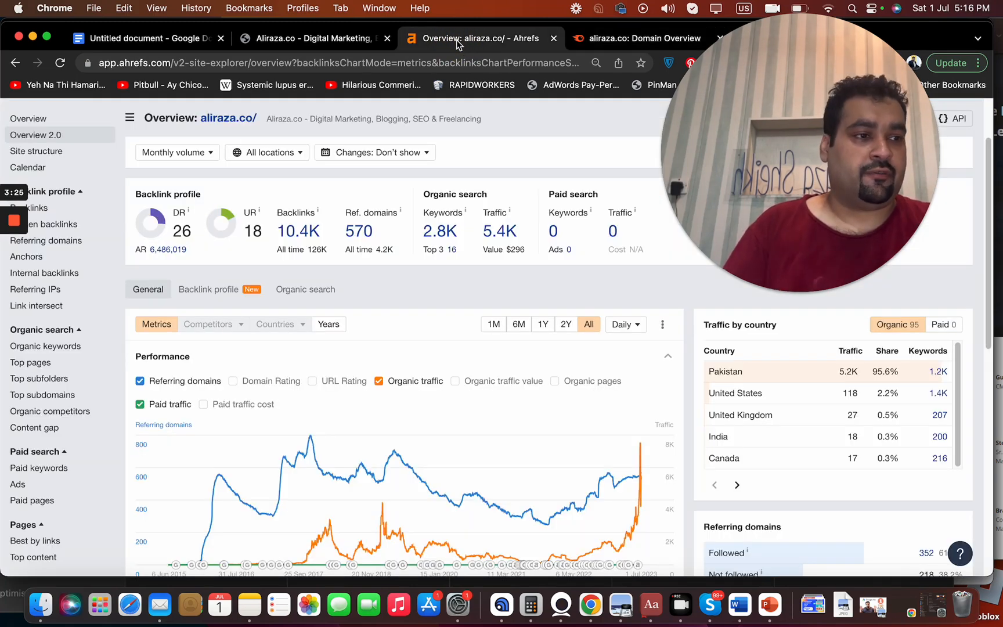
pyautogui.moveTo(982, 165); pyautogui.dragTo(982, 170)
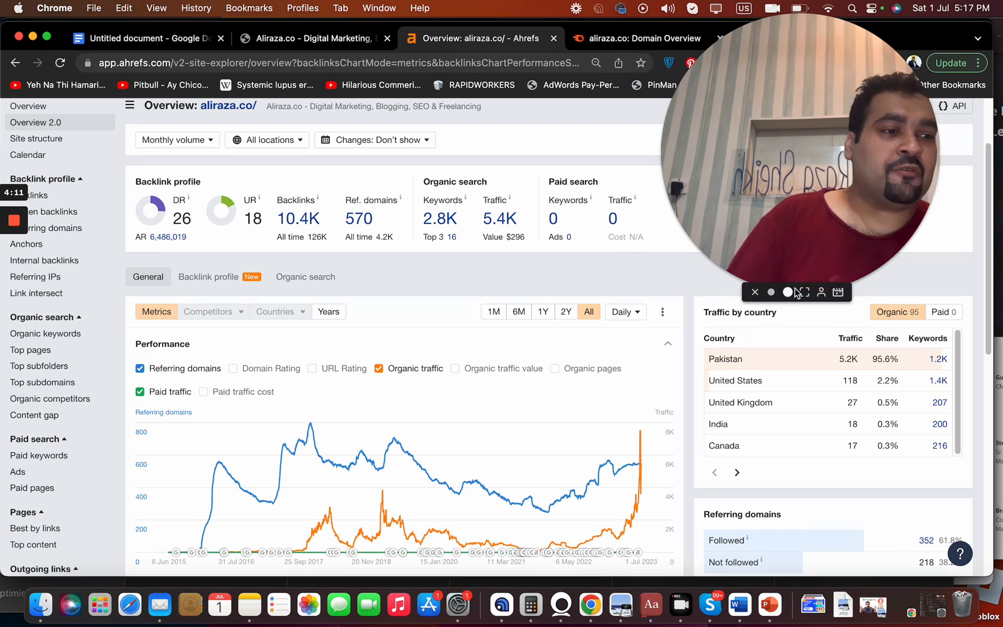
pyautogui.click(803, 293)
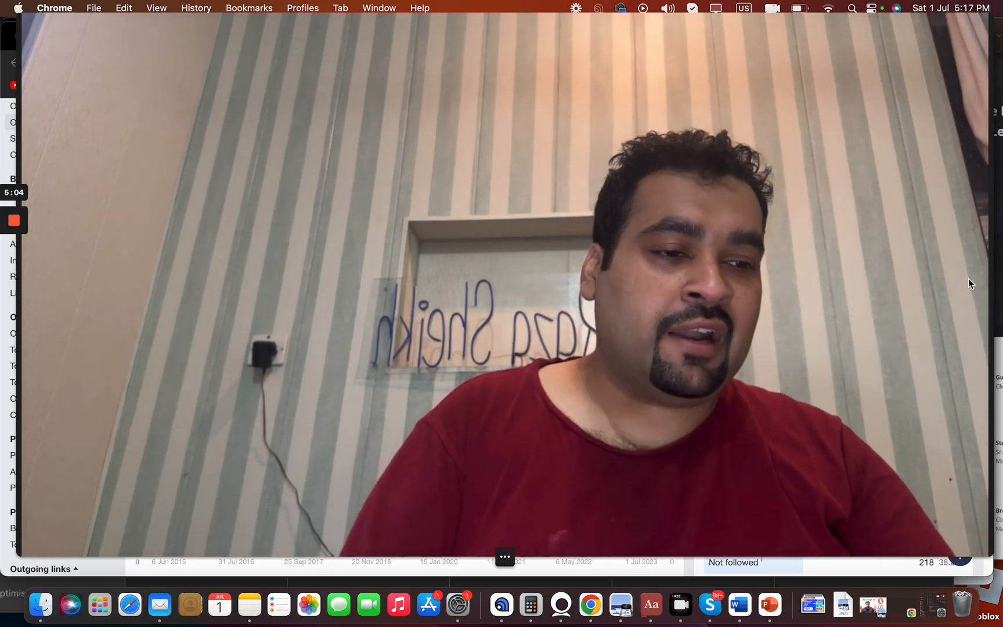
pyautogui.moveTo(537, 554)
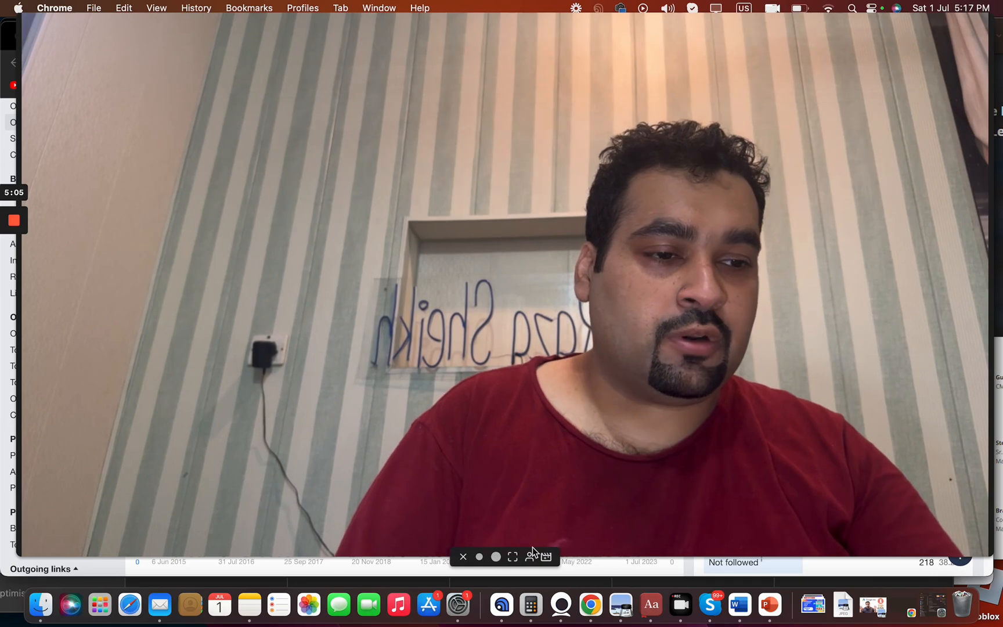
pyautogui.click(496, 557)
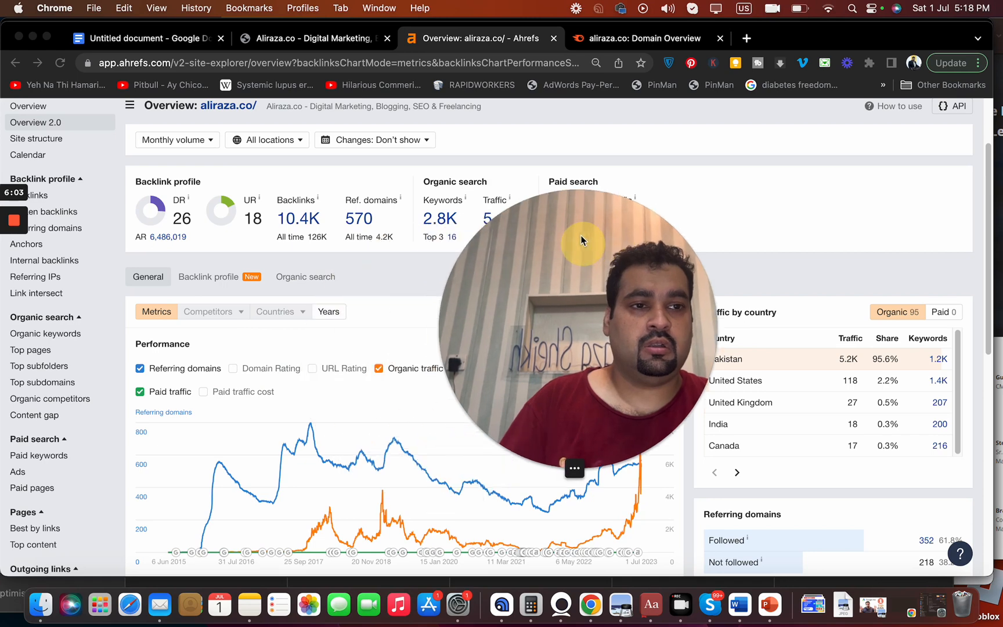
# Open the site's referring domains report in Ahrefs.
pyautogui.moveTo(361, 29); pyautogui.dragTo(379, 25)
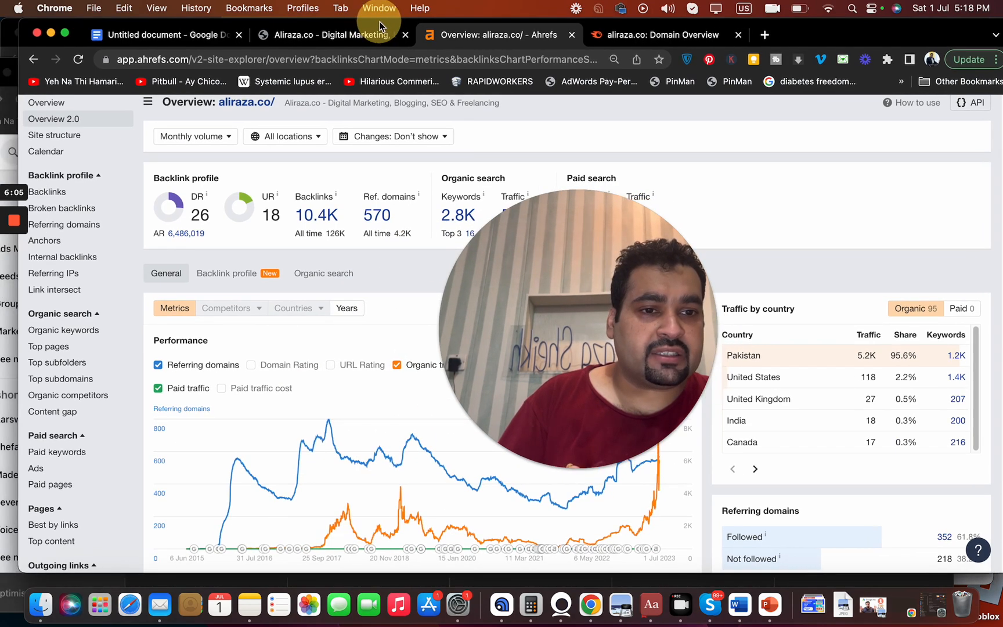
pyautogui.click(65, 225)
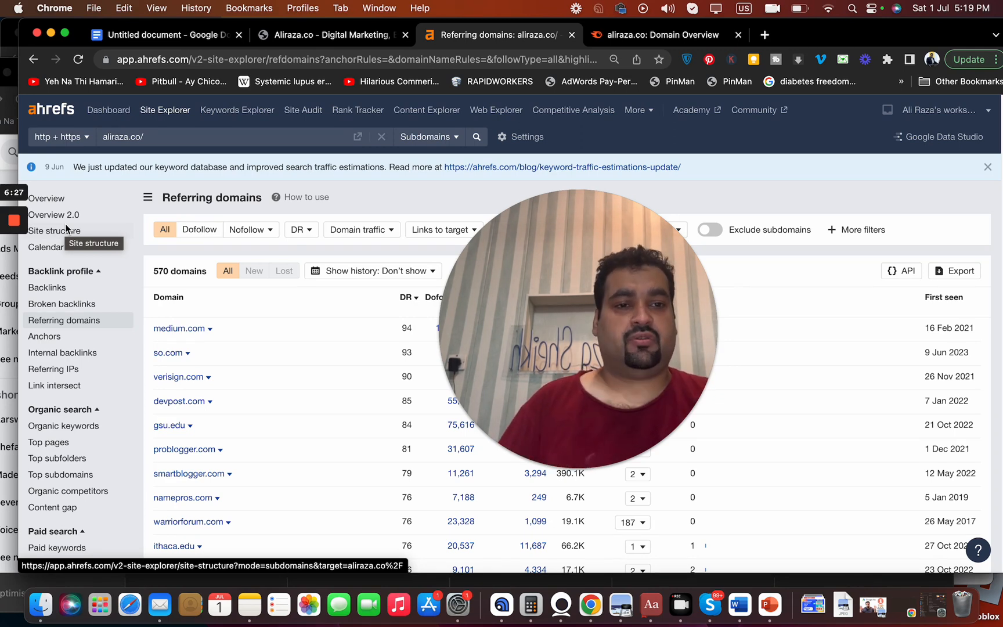
# Switch to the Google Docs document and add the line "Disavow Links." below "Work smarter not harder".
pyautogui.press('super+1')
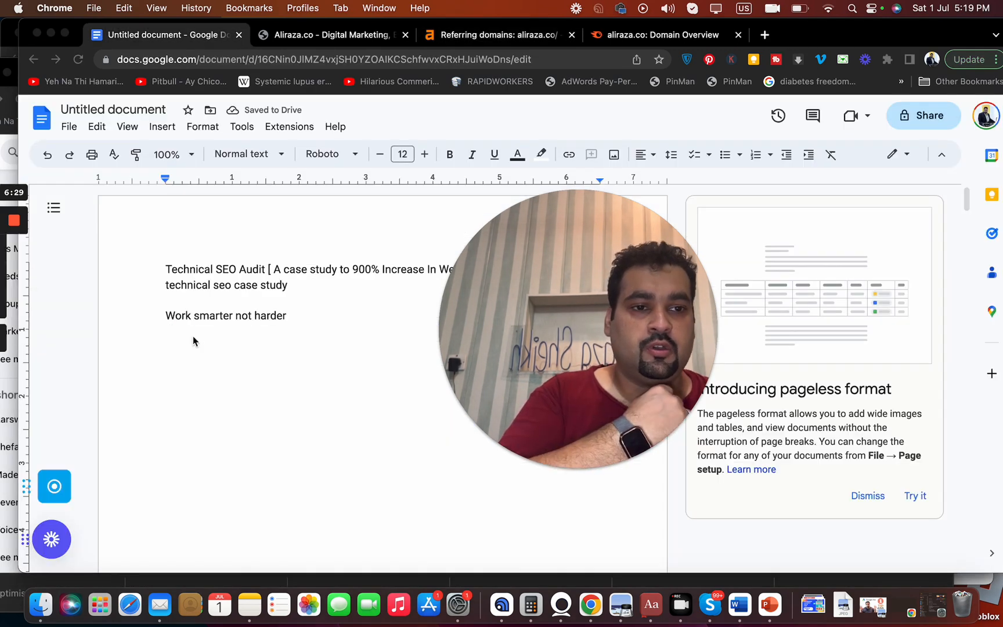
pyautogui.click(187, 342)
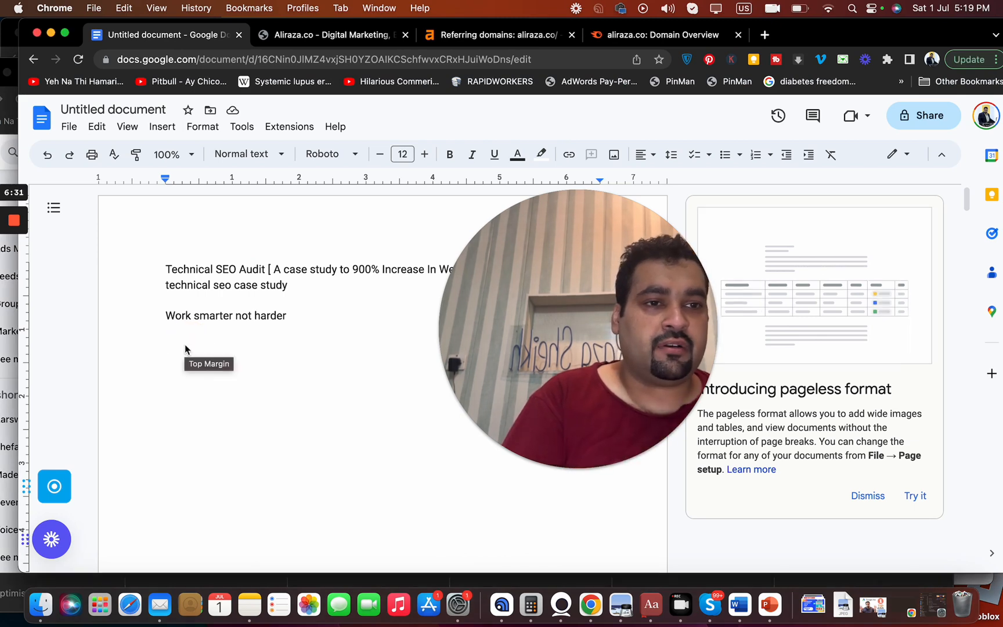
pyautogui.write('Dis')
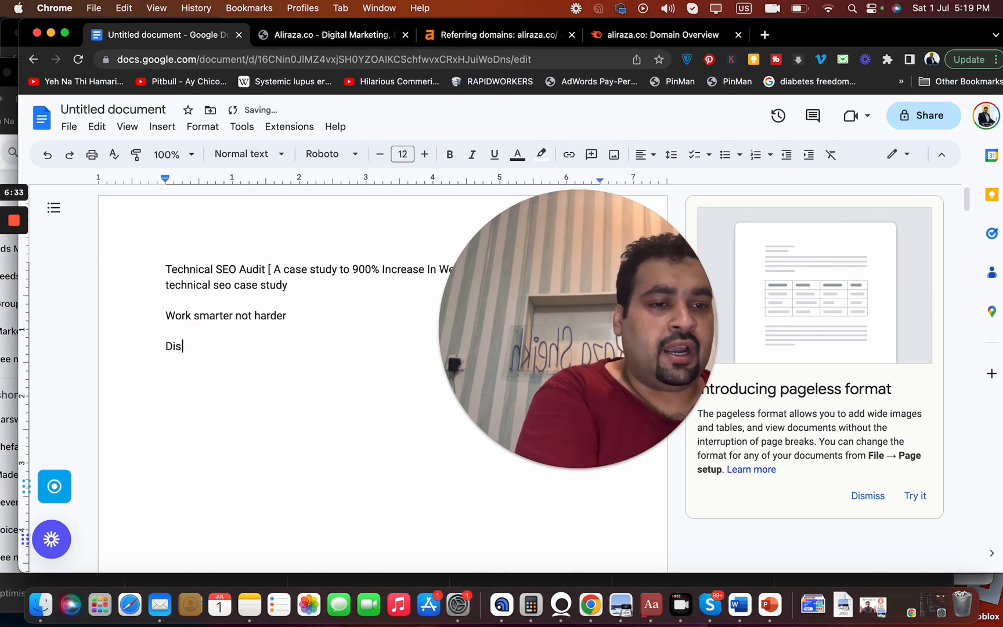
pyautogui.write('avo')
pyautogui.press('BackSpace')
pyautogui.write('vow L')
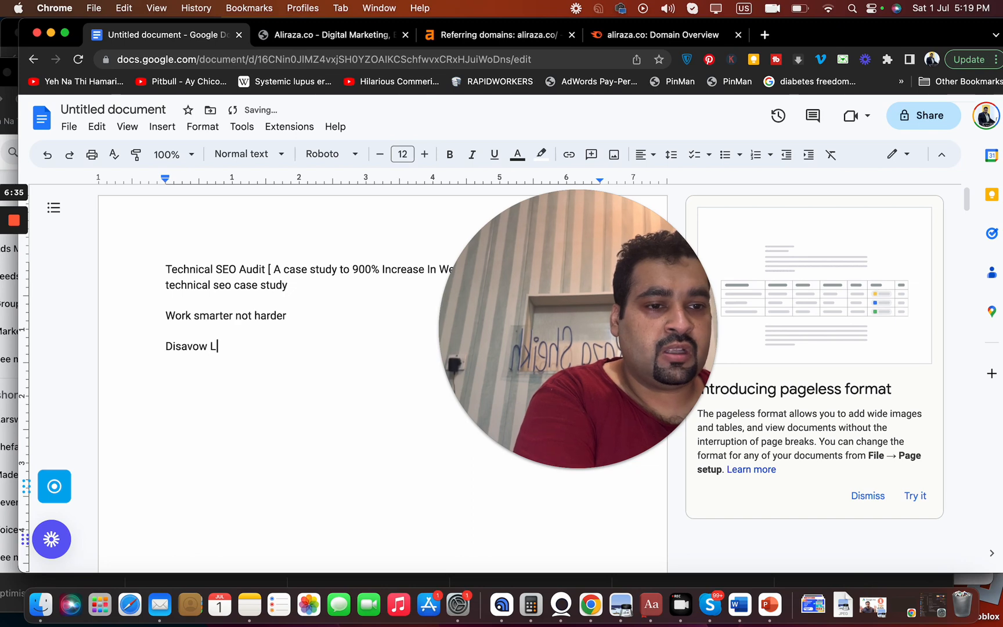
pyautogui.write('inks.')
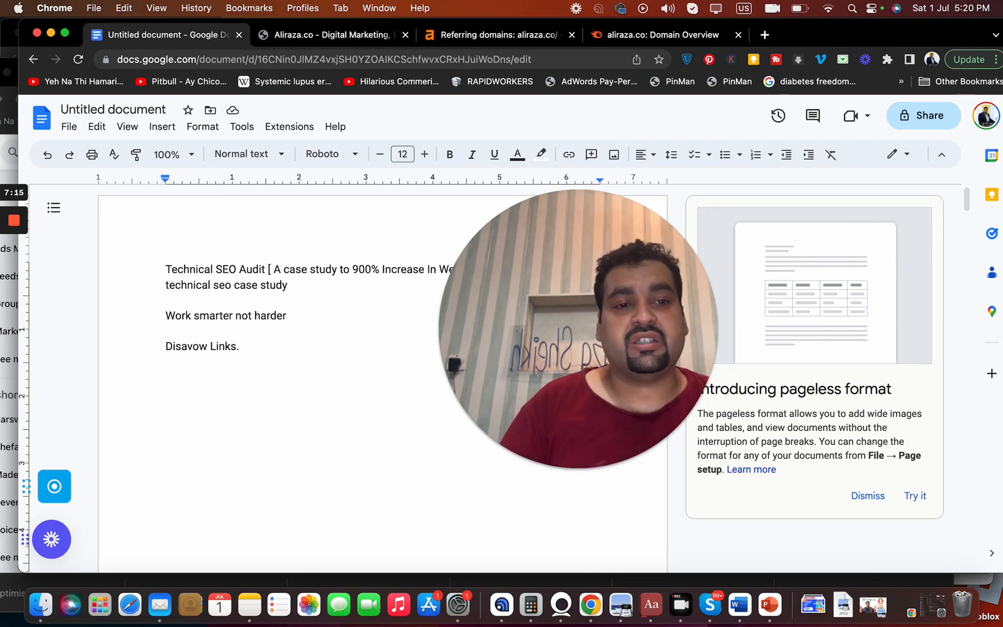
# Add the line "Remove the non performing posts" directly below "Disavow Links.".
pyautogui.press('Return')
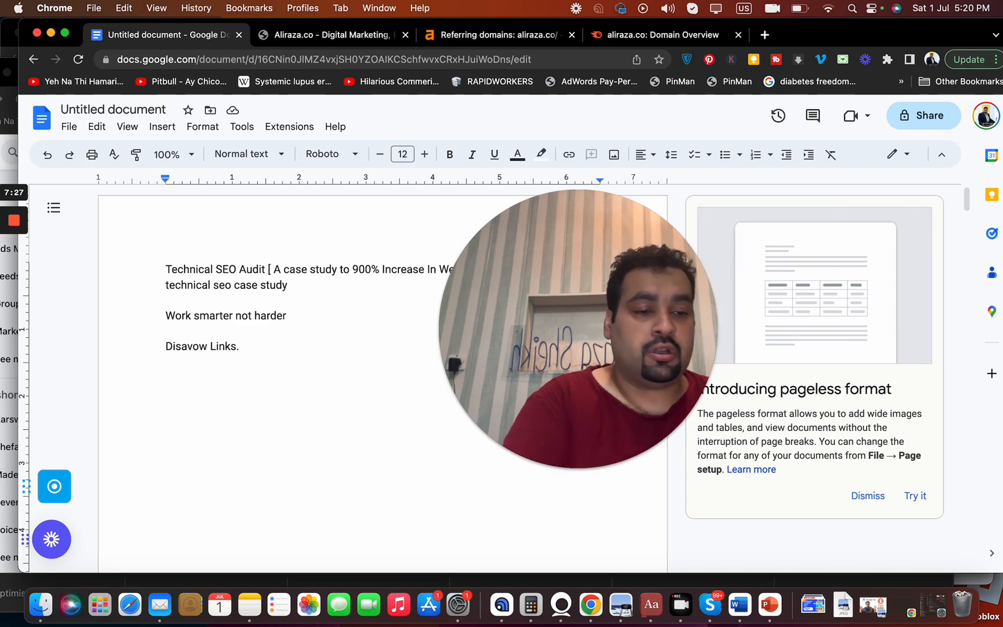
pyautogui.write('Remove')
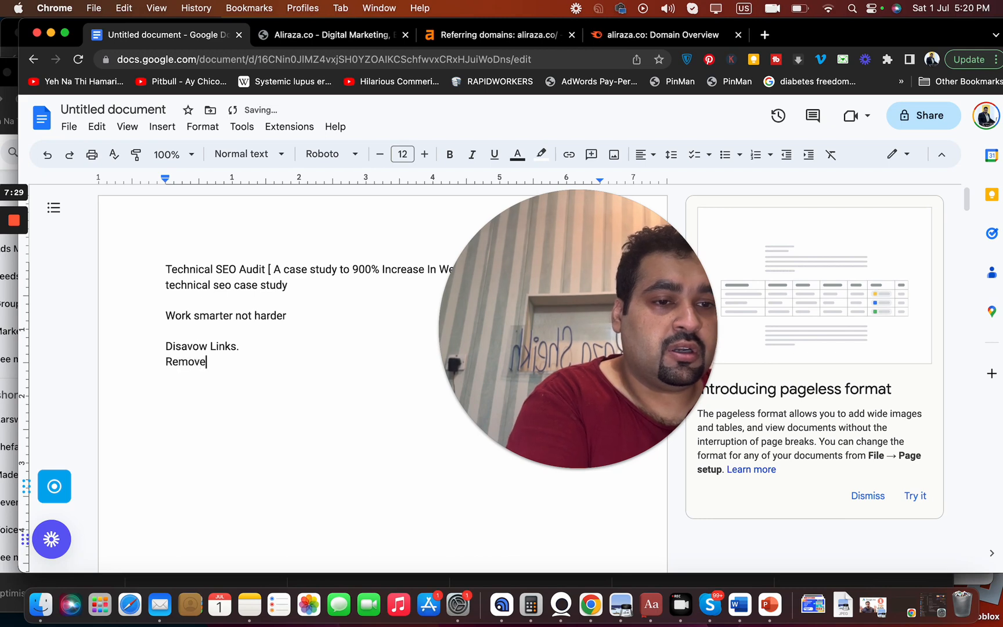
pyautogui.write(' the non performing posts')
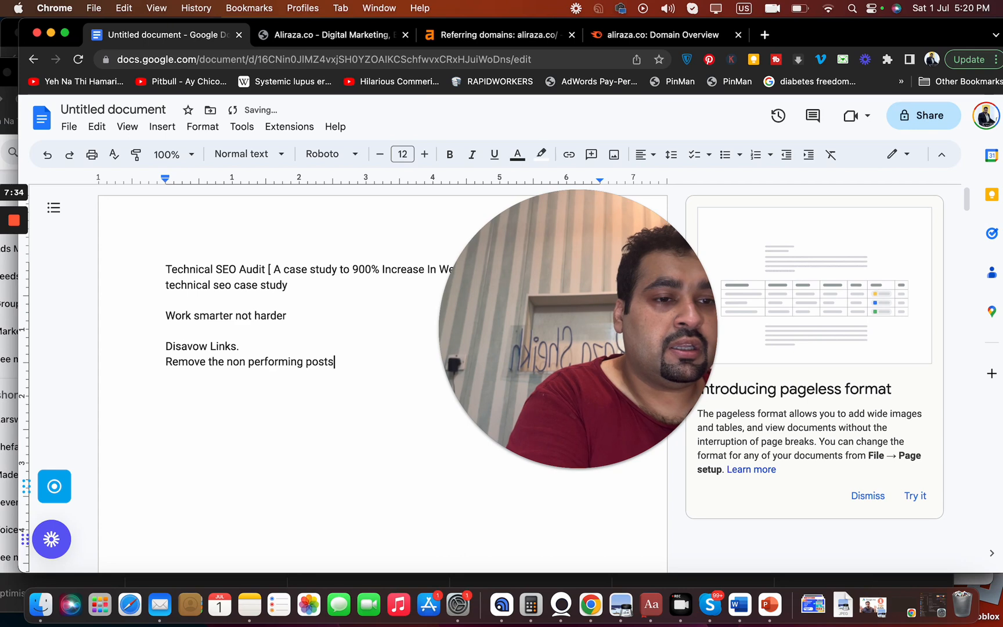
# Add the explanation "It means those posts which didn't receive a single traffic." on a new line, followed by an empty line.
pyautogui.press('Return')
pyautogui.write('It means t')
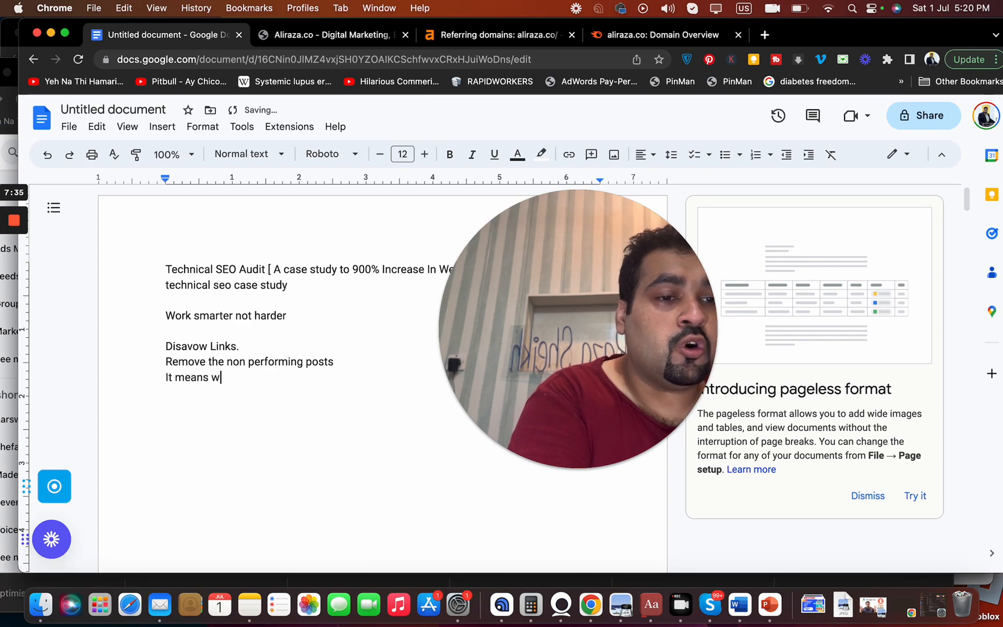
pyautogui.write("hose posts which didn't re")
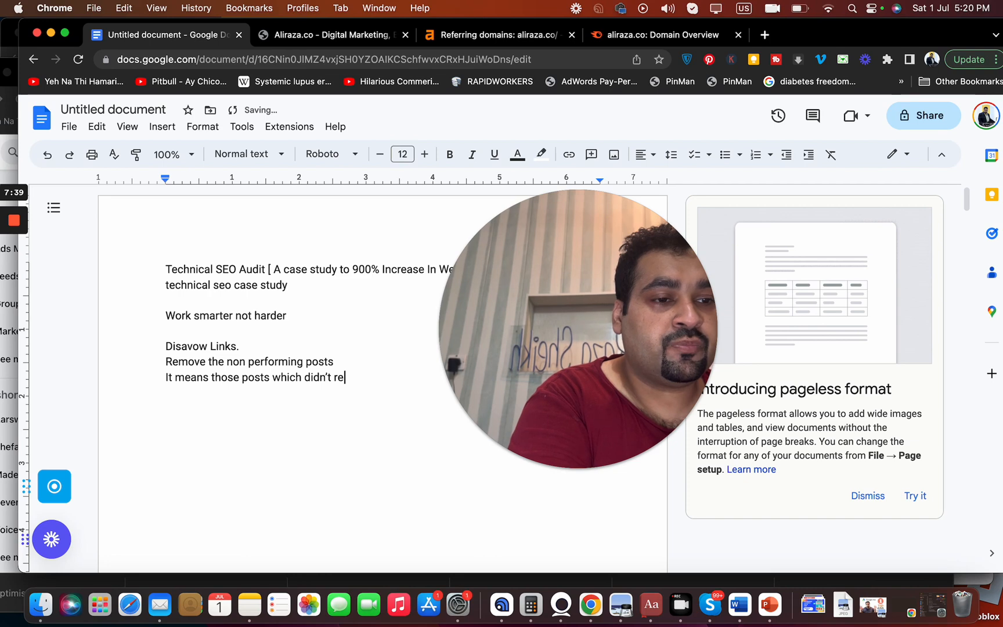
pyautogui.write('ceive')
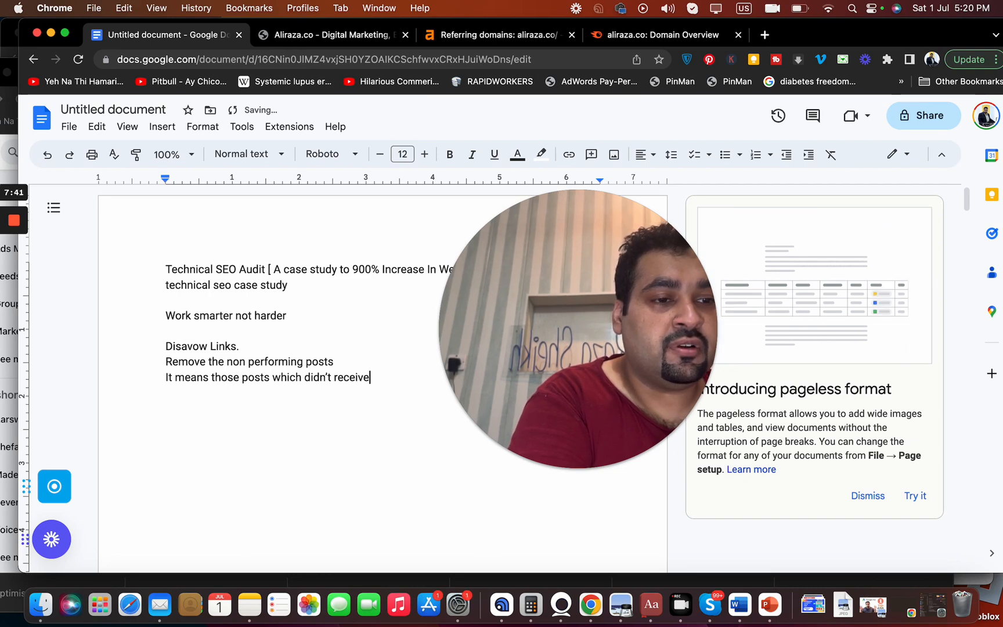
pyautogui.write(' a single traffic.')
pyautogui.press('Return')
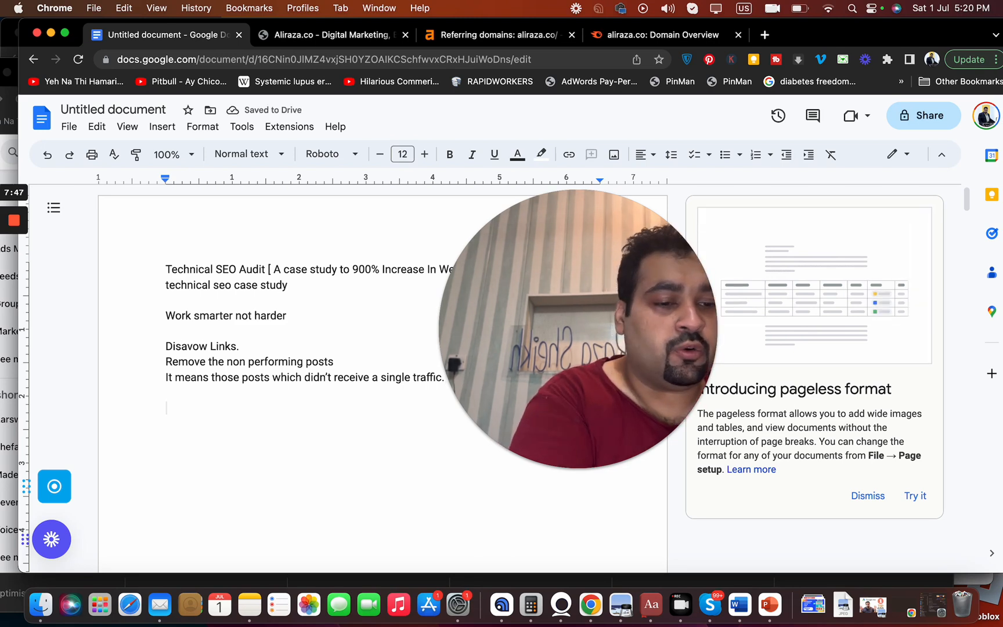
# Write the line "A 301 redirection, a redirected to relevant articles." below the empty line.
pyautogui.write('A 301 r')
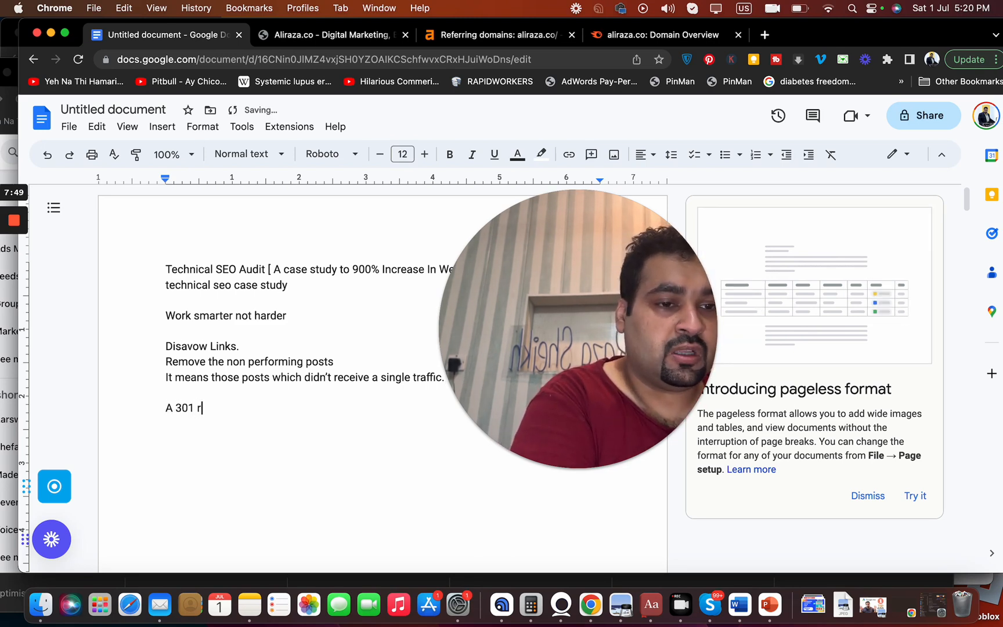
pyautogui.write('edi')
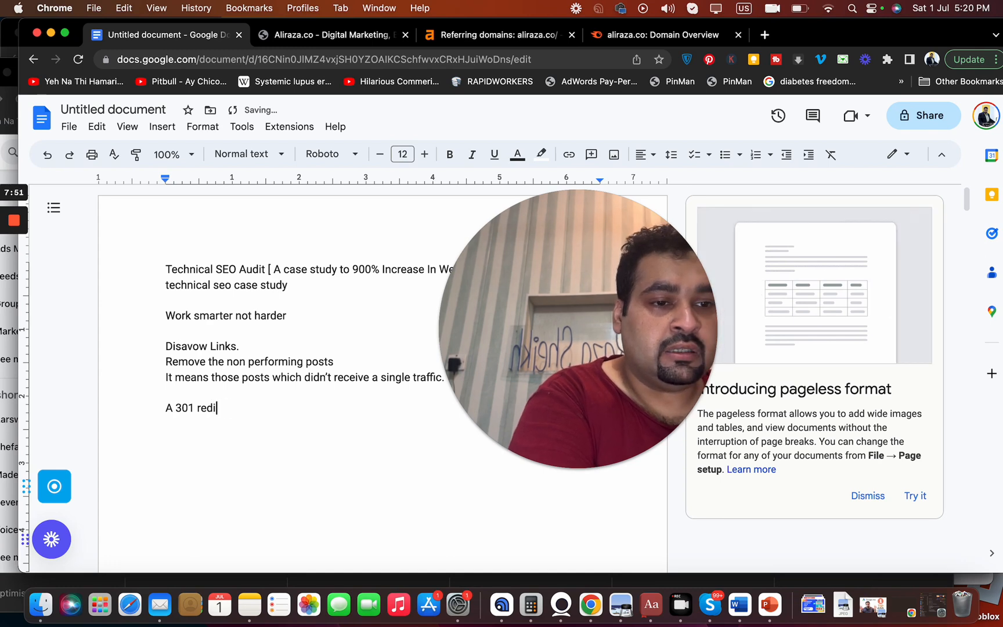
pyautogui.write('rection, ')
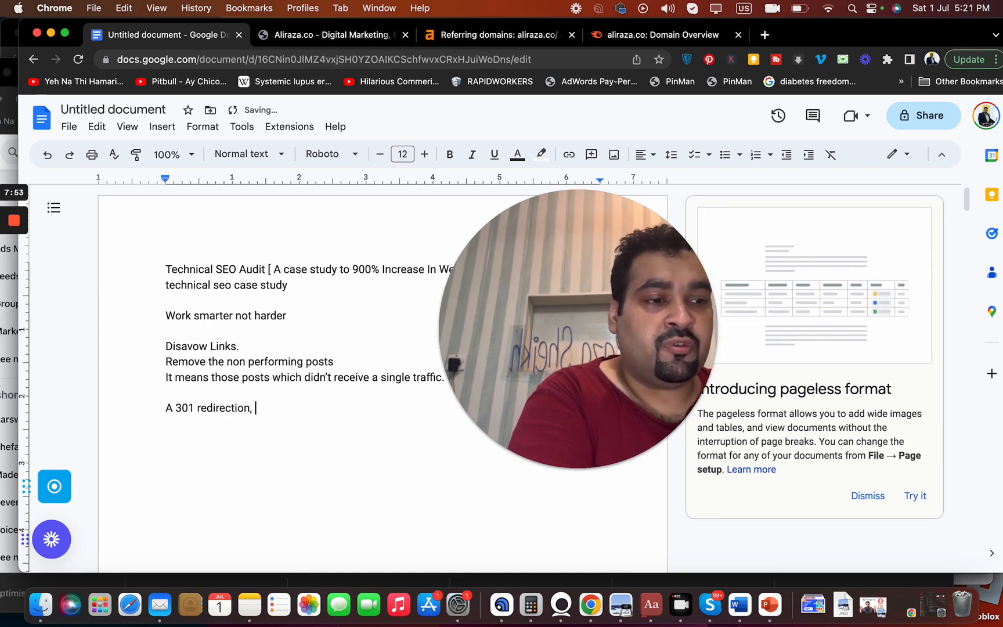
pyautogui.write('wher')
pyautogui.press('BackSpace')
pyautogui.press('BackSpace')
pyautogui.press('BackSpace')
pyautogui.write('a redir')
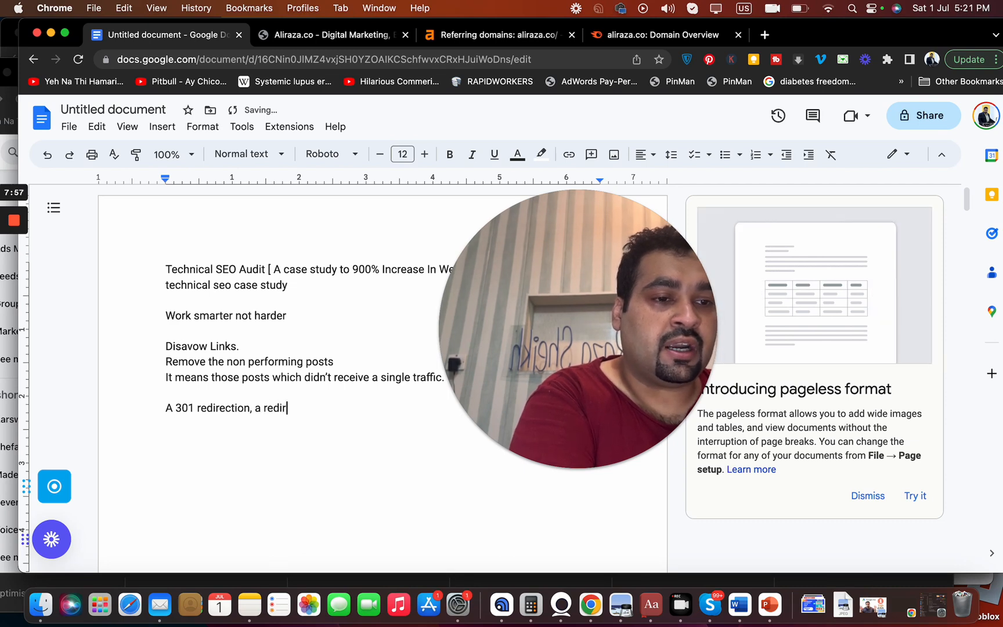
pyautogui.write('ected to re')
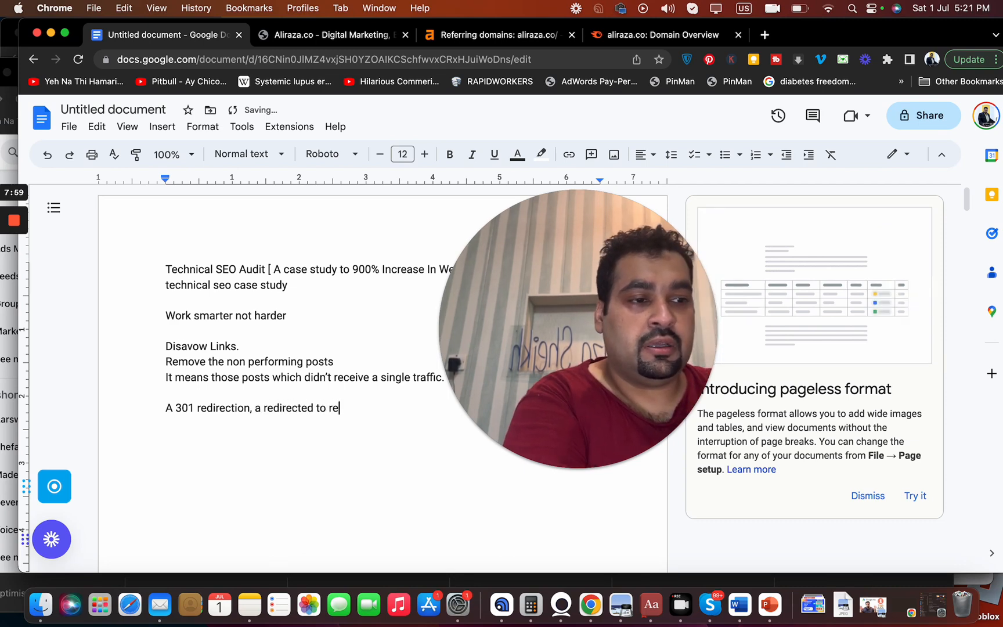
pyautogui.write('levant articles.')
# Add the line "And for those articles where i didnt find any relevant article" below the 301 redirection note.
pyautogui.press('Return')
pyautogui.write('And fo')
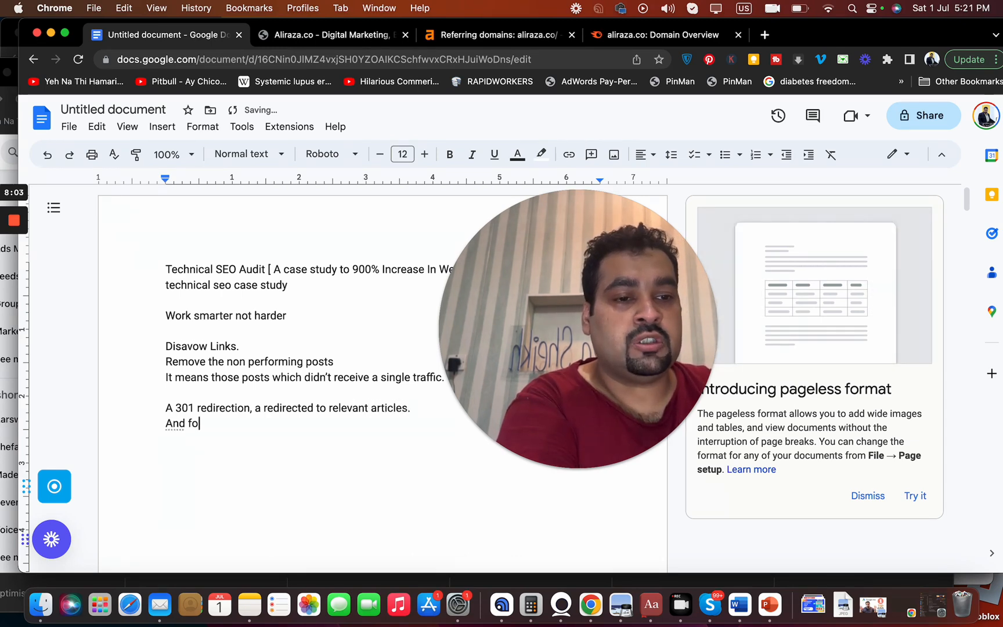
pyautogui.write('r those ar')
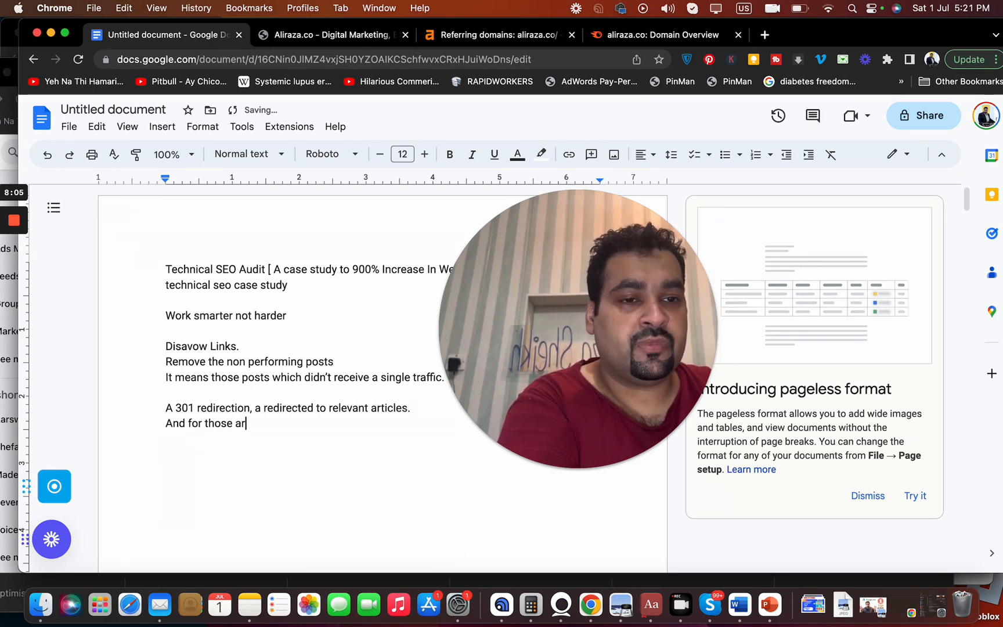
pyautogui.write('ticles where i didnt find a')
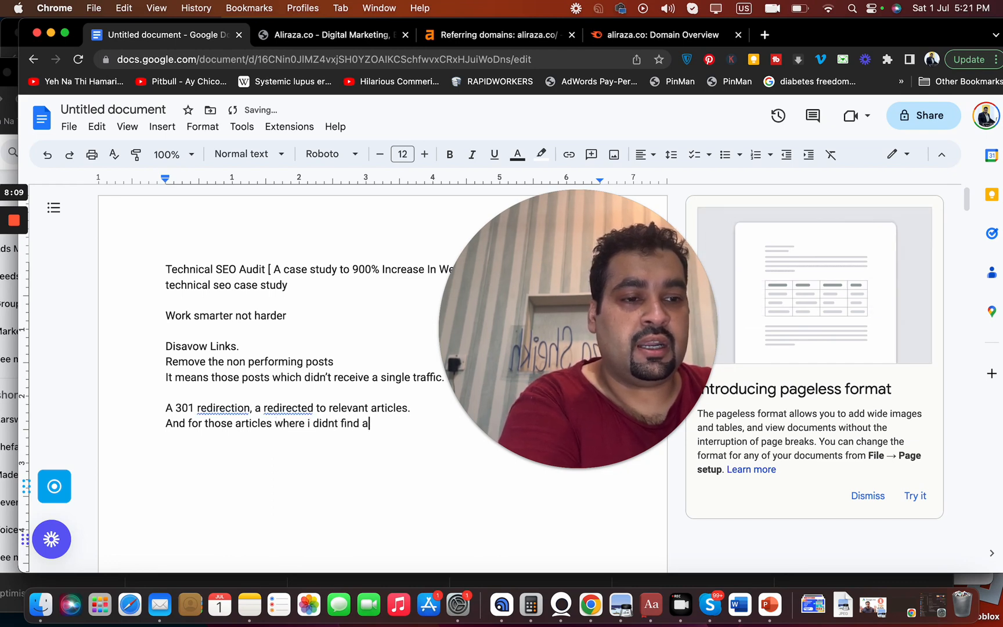
pyautogui.write('ny relevant a')
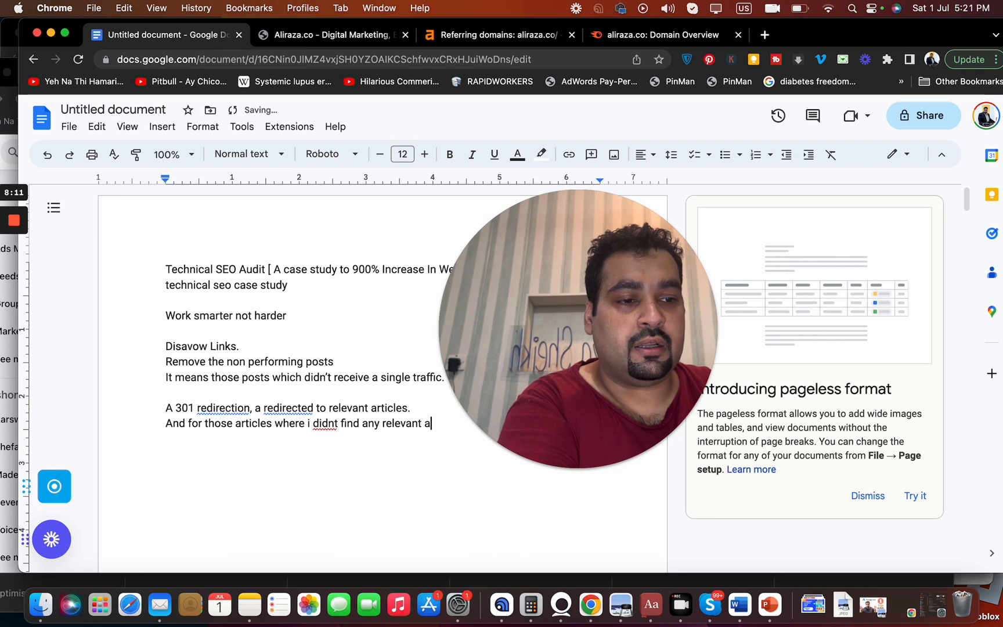
pyautogui.write('rticle')
# Add the line "I did a 301 redirect to main website/page." below the note about articles without a relevant match.
pyautogui.press('Return')
pyautogui.write('I a ')
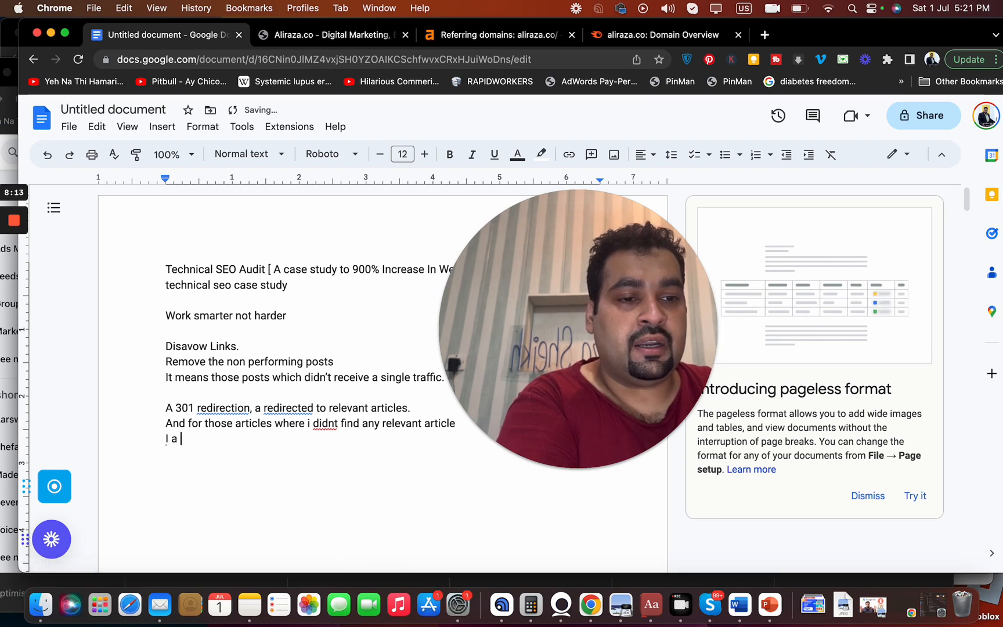
pyautogui.write('did a 30')
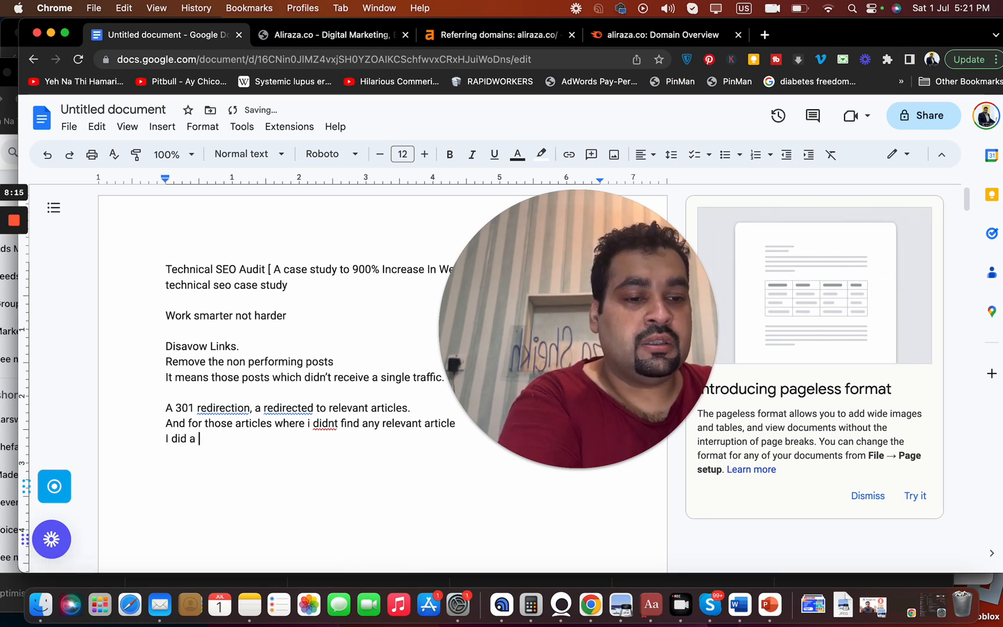
pyautogui.write('1 redire')
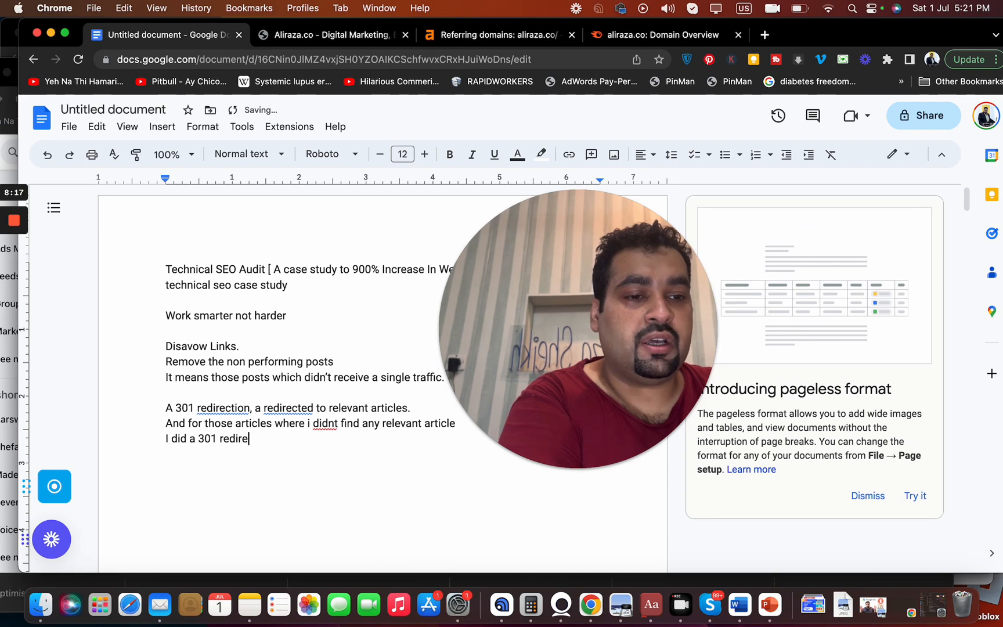
pyautogui.write('ct to main websit')
pyautogui.write('page.')
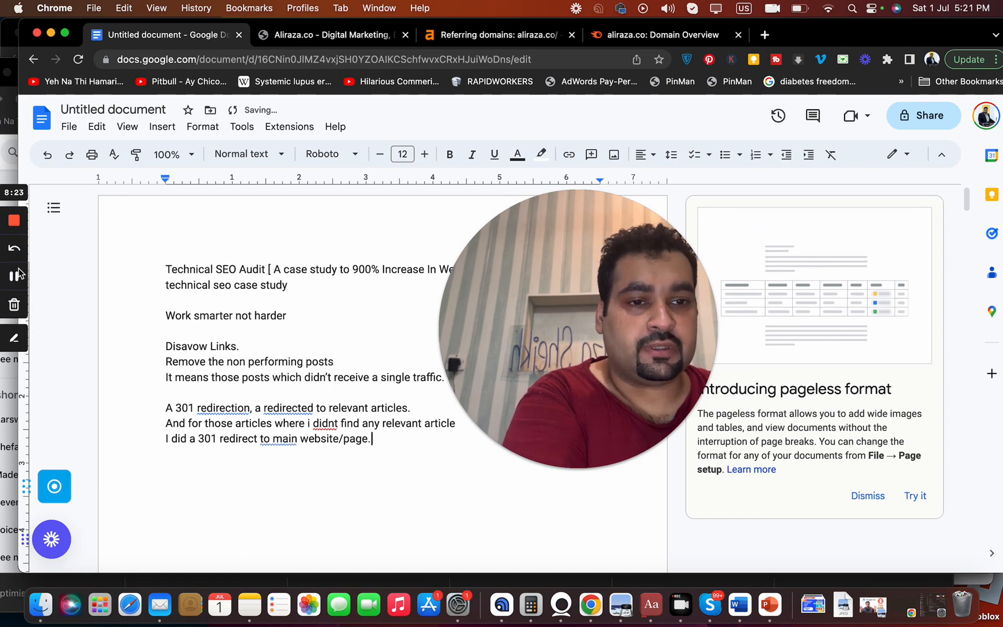
# Leave two empty lines and write "Was to optimise those articles where i was getting little traffic.".
pyautogui.hotkey('ctrl', 'Tab')
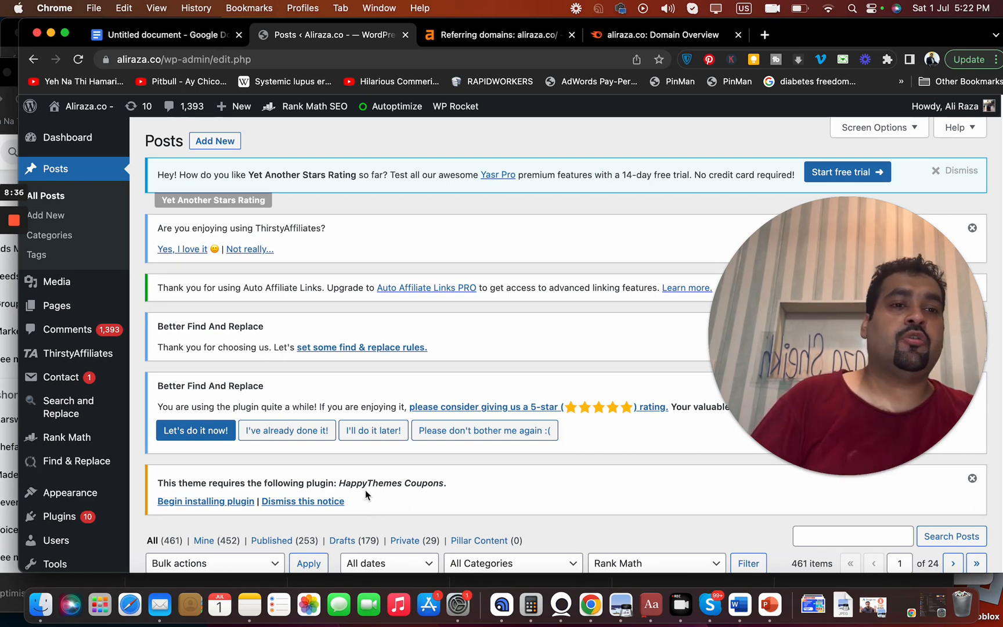
pyautogui.click(185, 33)
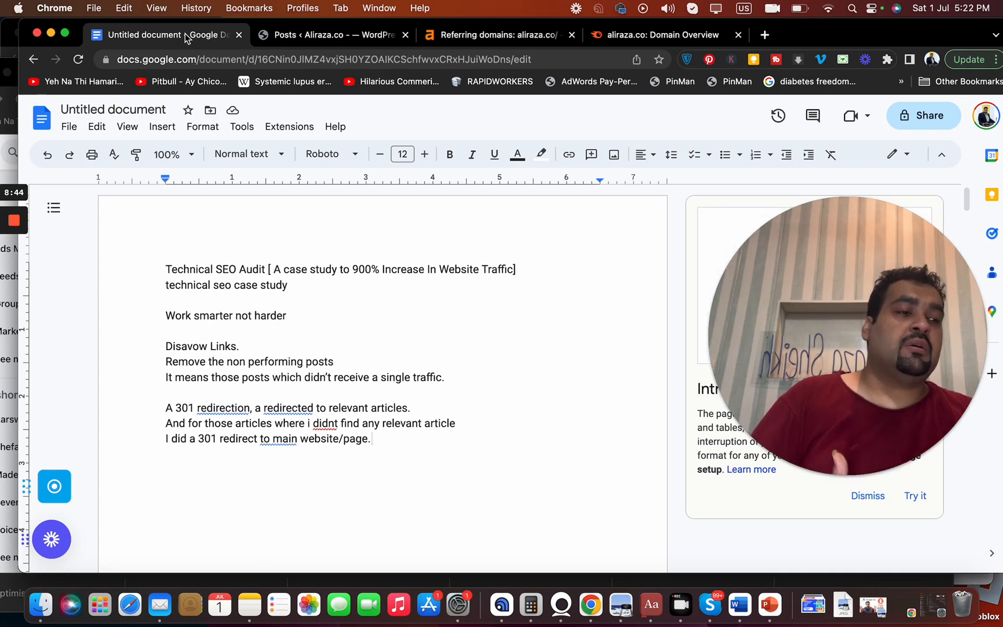
pyautogui.press('Return')
pyautogui.press('Return')
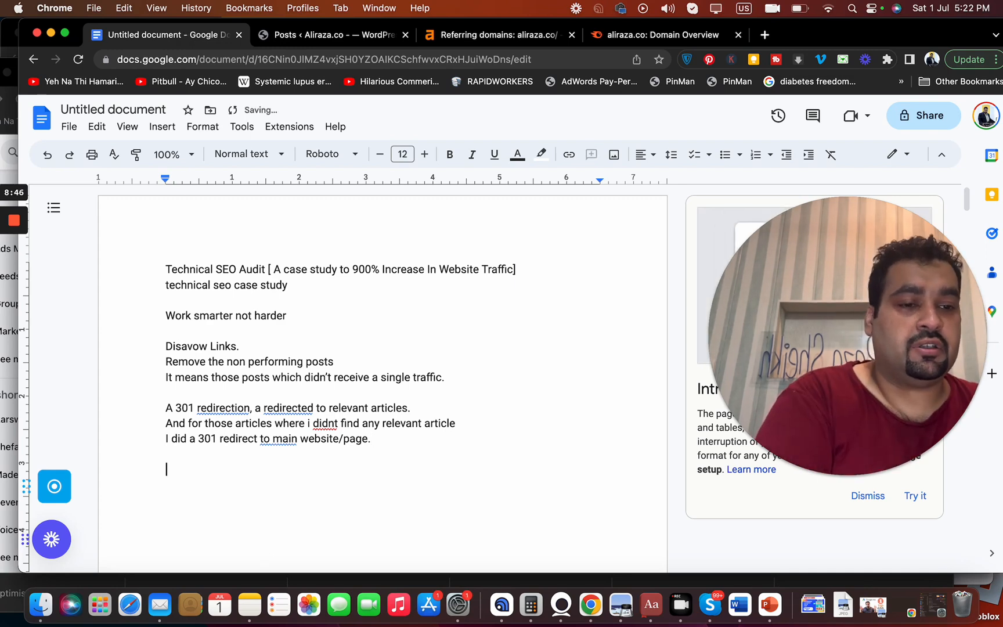
pyautogui.press('Return')
pyautogui.write('Was')
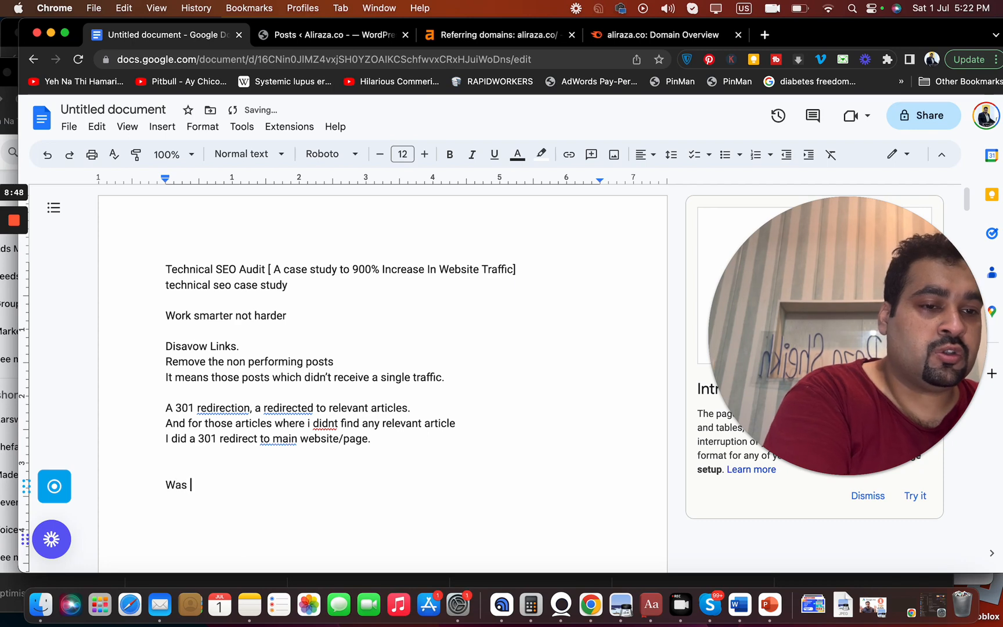
pyautogui.write(' to optimi')
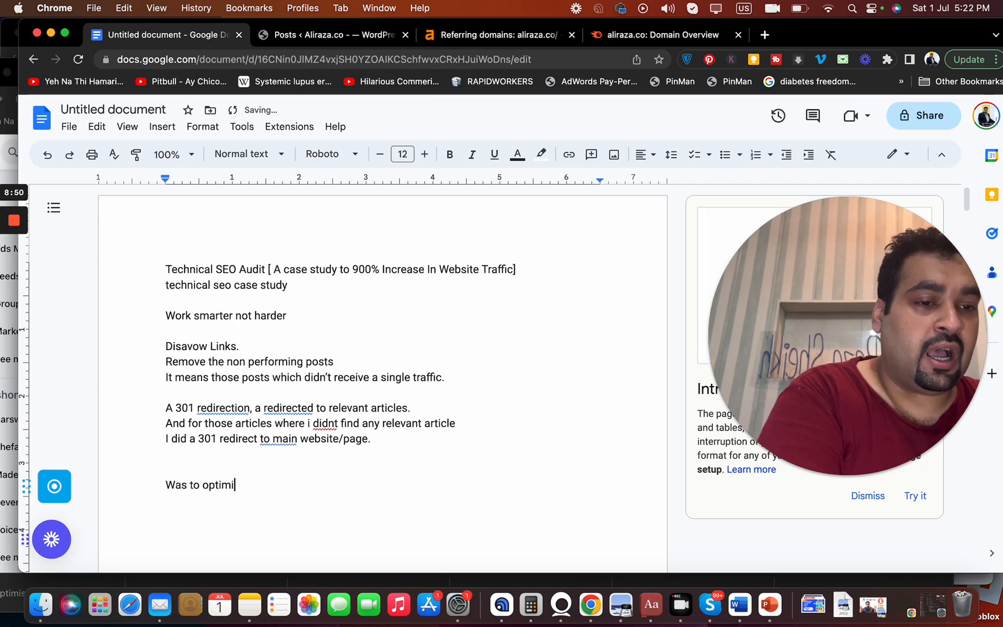
pyautogui.write('se those arti')
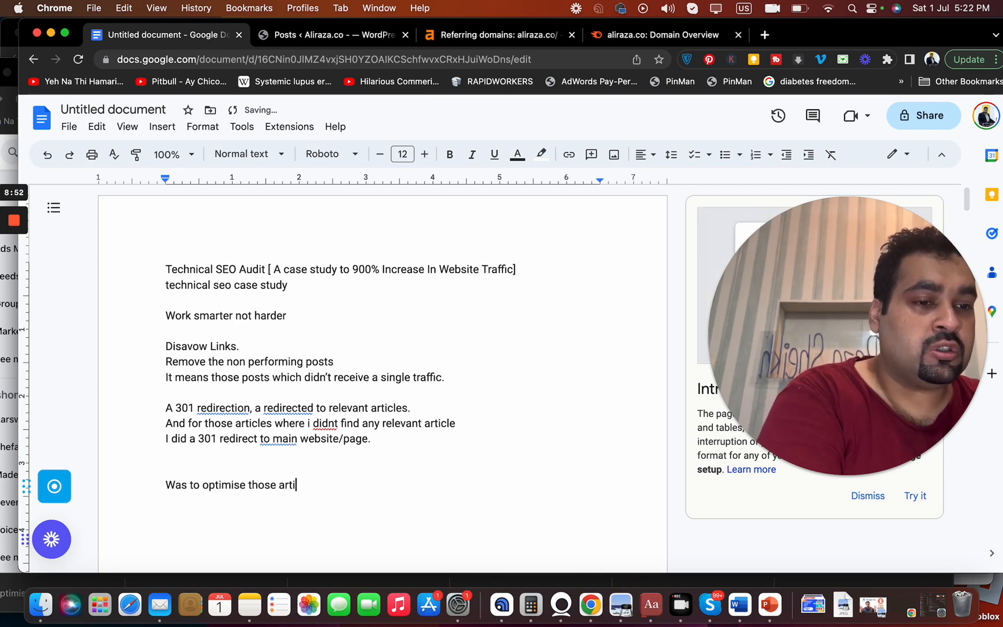
pyautogui.write('cles wher')
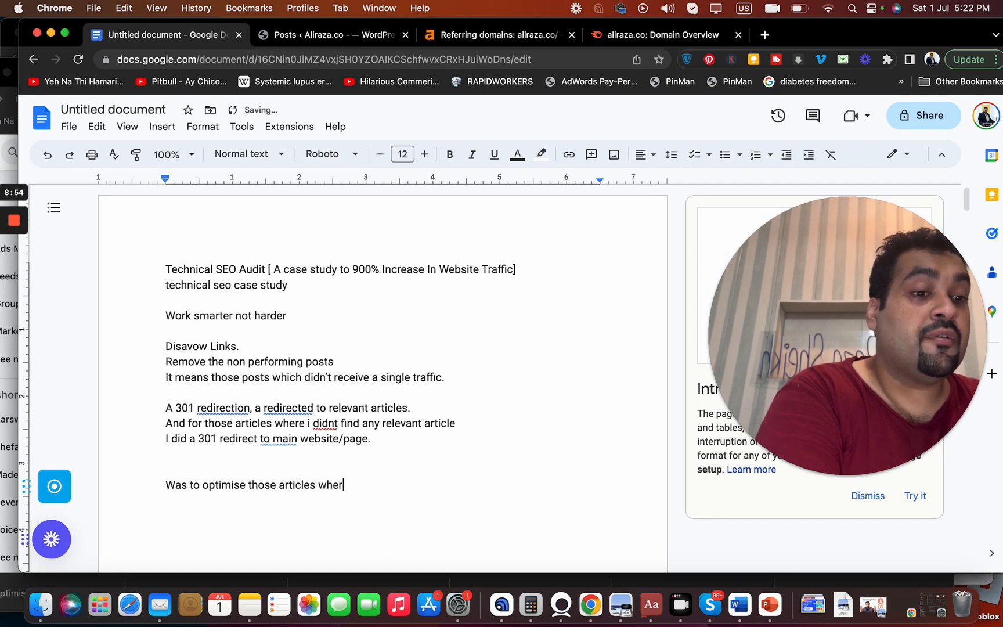
pyautogui.write('e i')
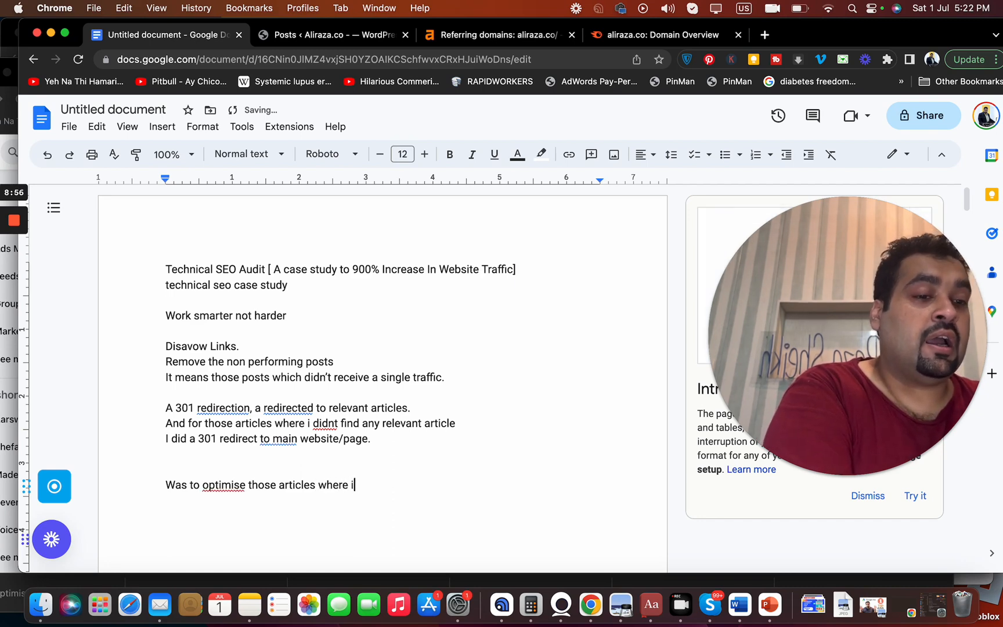
pyautogui.write(' was getting')
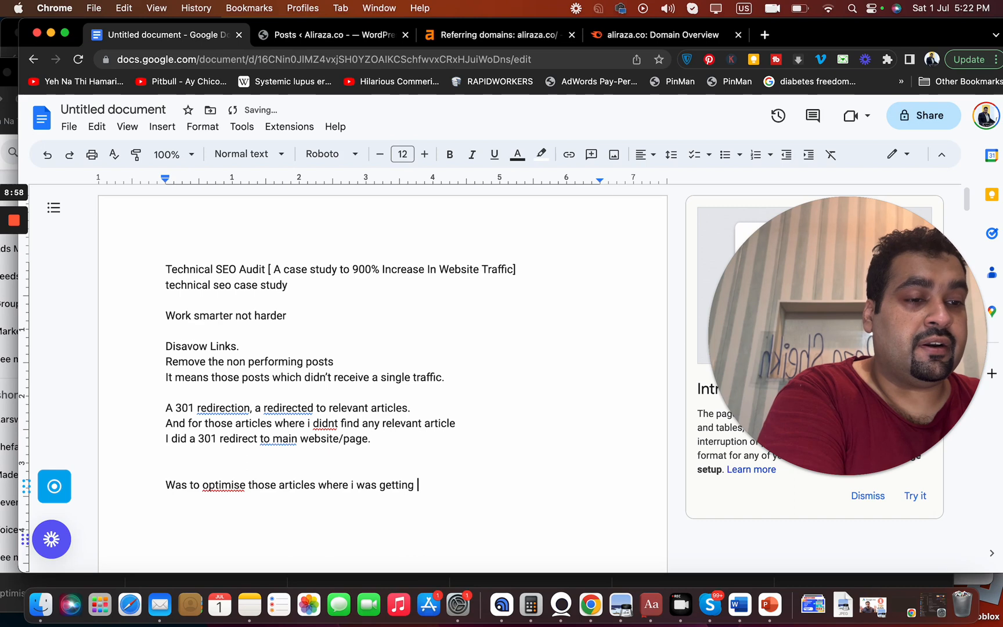
pyautogui.write(' little trafffi')
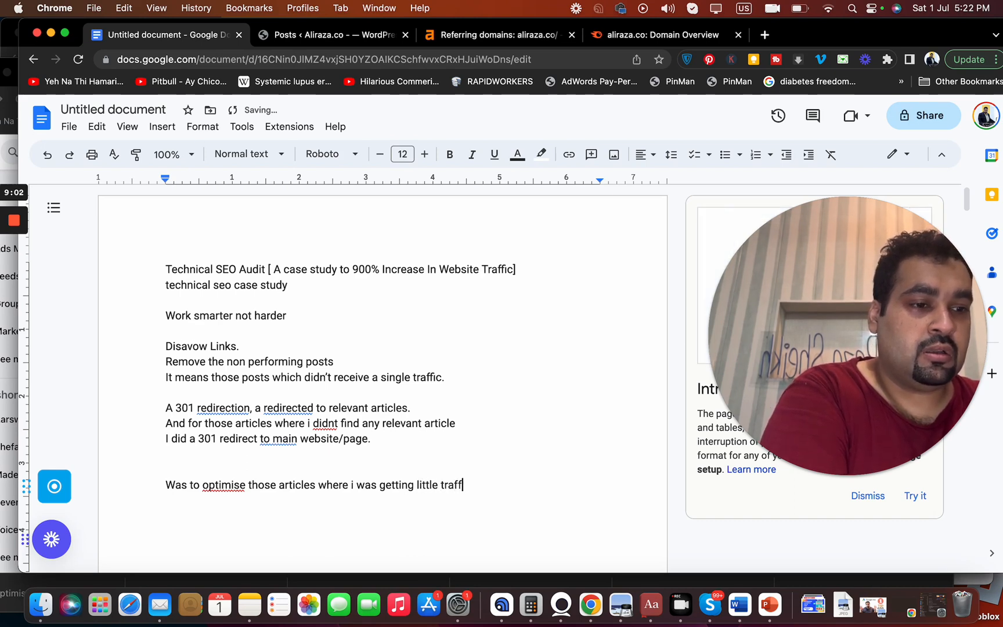
# After an empty line, add "I Also created silo structure/ tropical authority." and "Internal Linking." on consecutive lines.
pyautogui.press('Return')
pyautogui.press('Return')
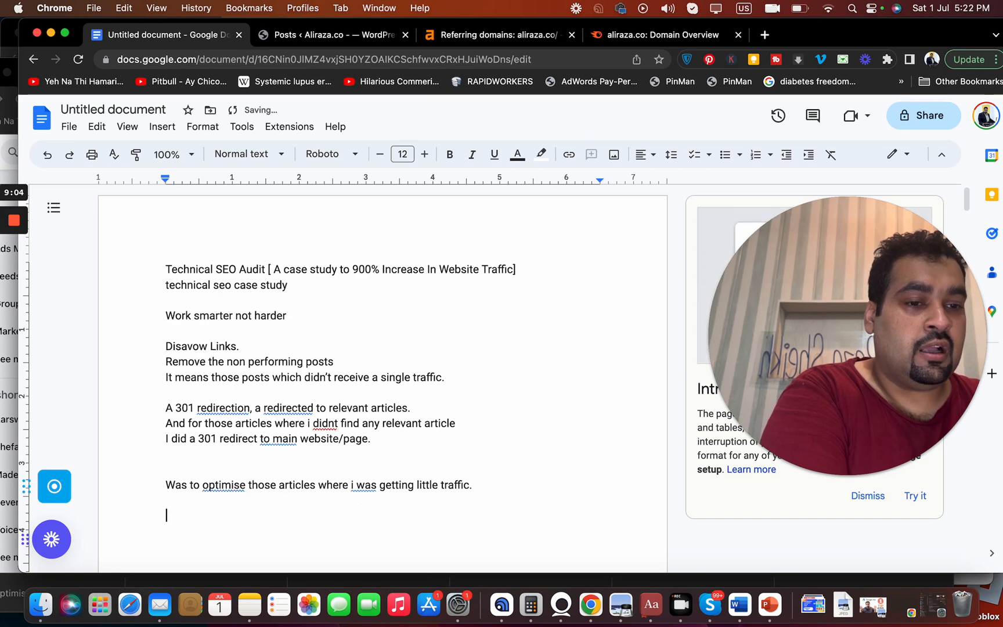
pyautogui.write('I ALSO')
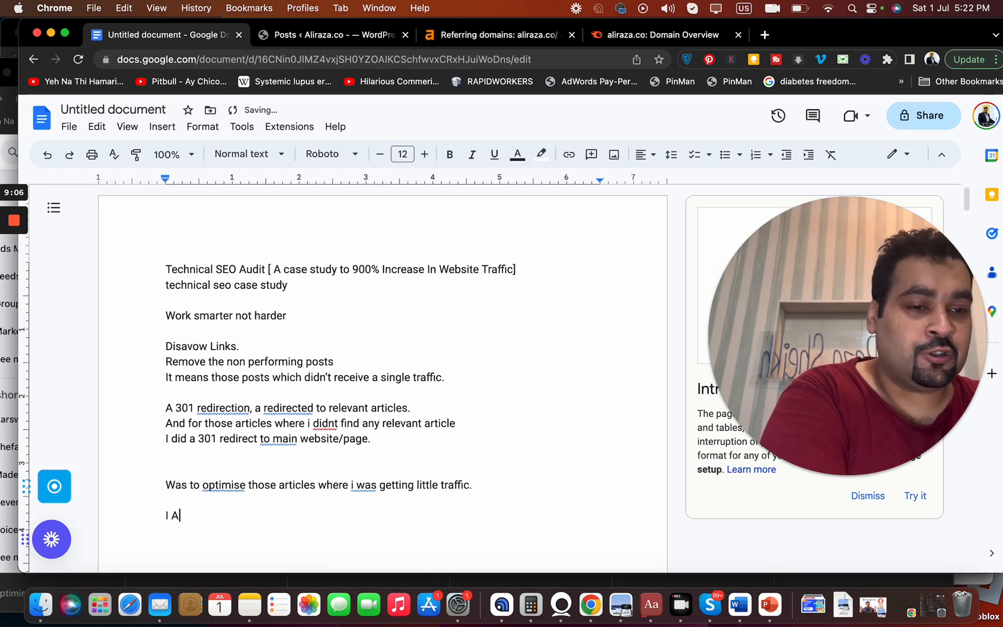
pyautogui.press('BackSpace')
pyautogui.press('BackSpace')
pyautogui.write('lso created silo structure/ tropical authority.')
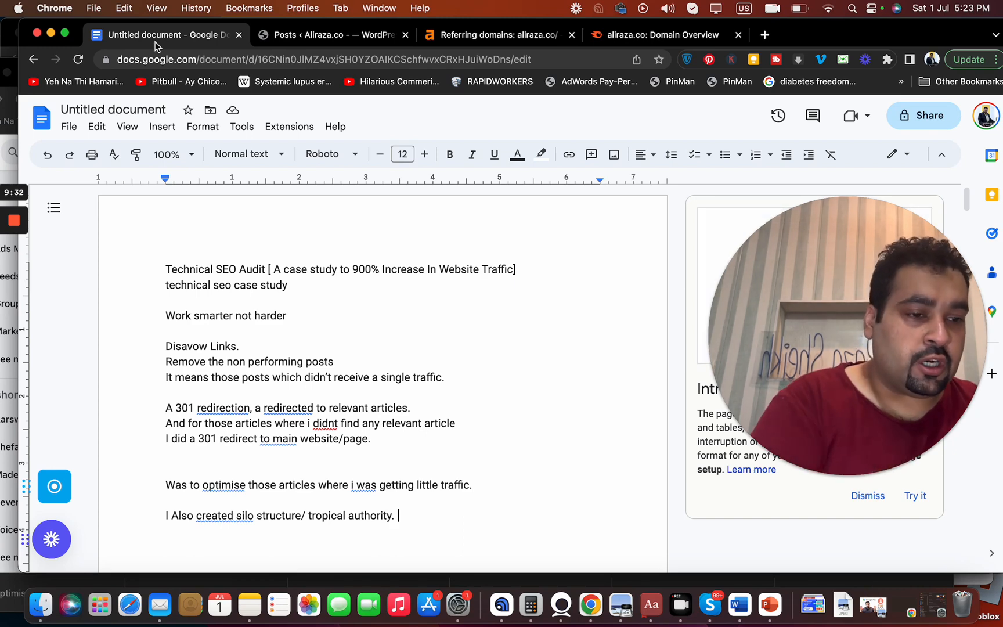
pyautogui.press('Return')
pyautogui.write('Internal Linking.')
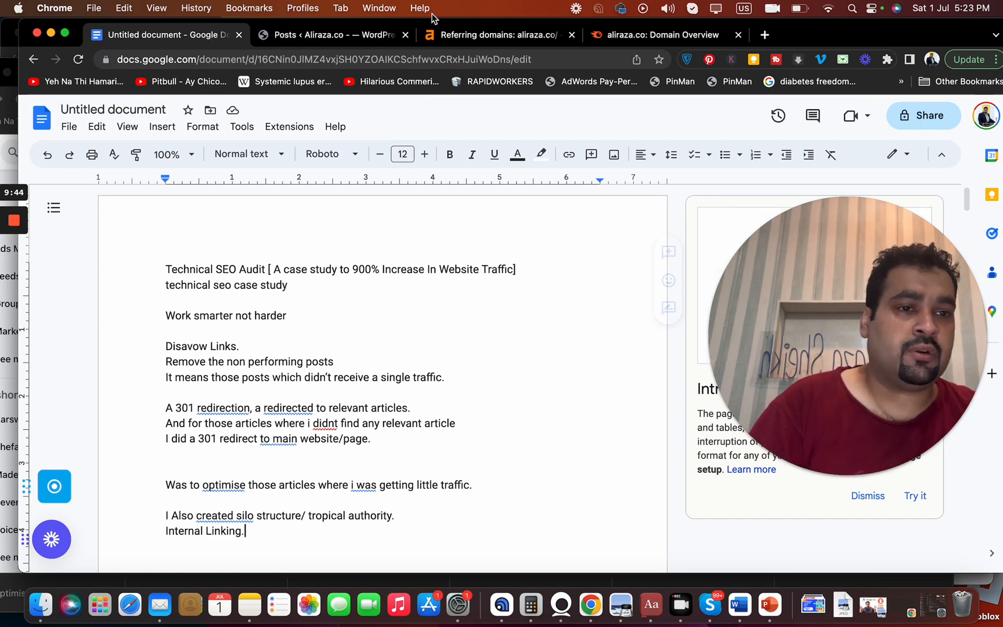
# Open the aliraza.co homepage in a new browser tab.
pyautogui.click(365, 35)
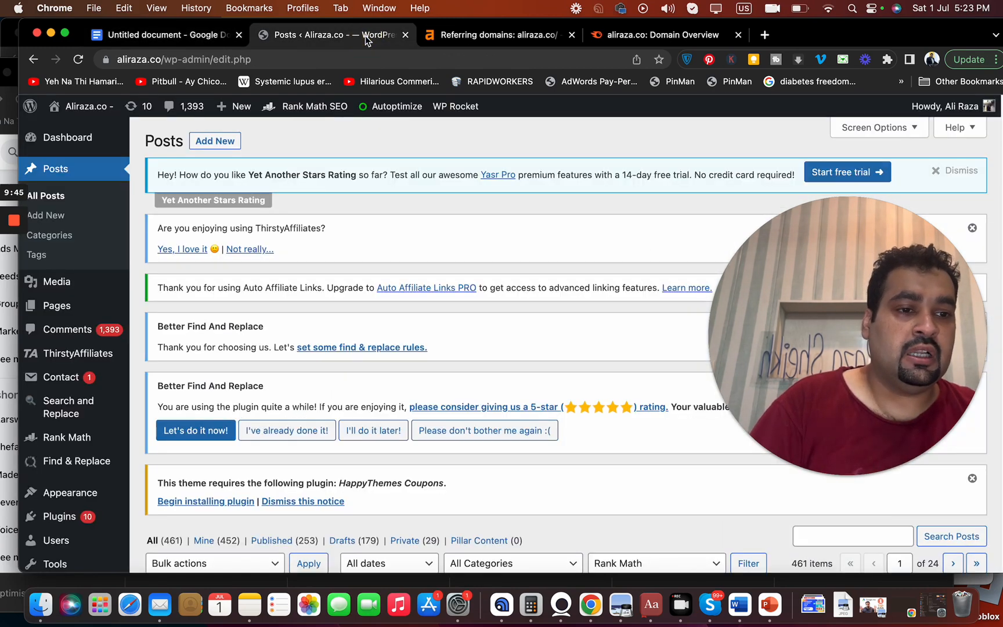
pyautogui.click(767, 36)
pyautogui.write('aliraza.co')
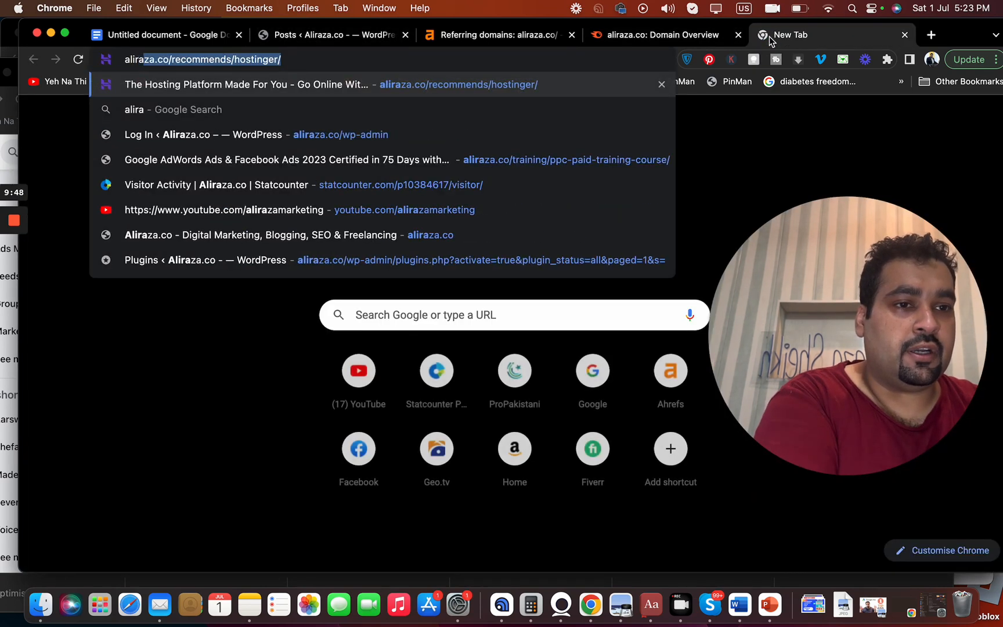
pyautogui.press('BackSpace')
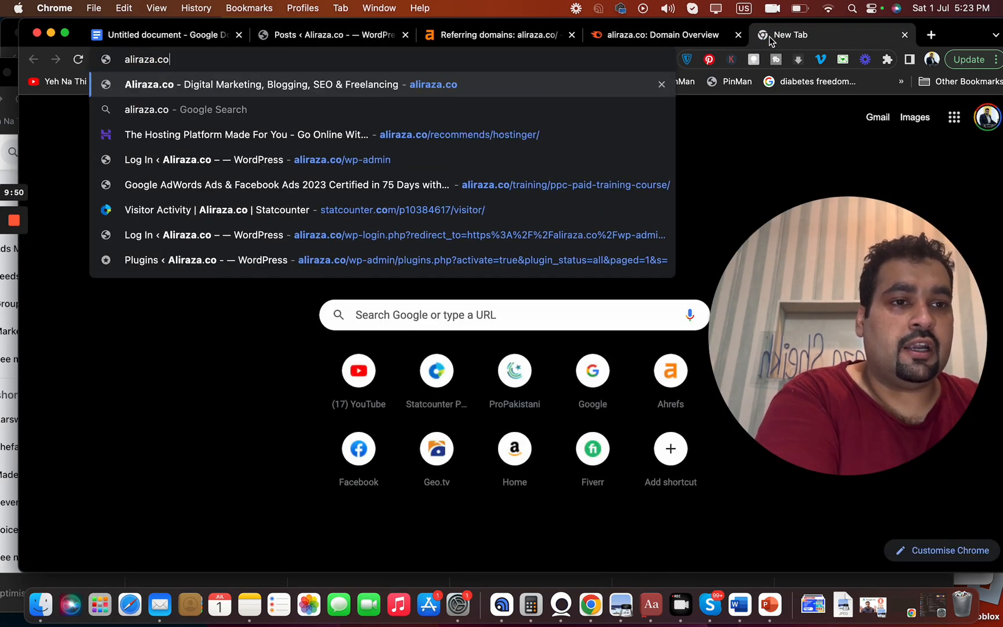
pyautogui.press('Return')
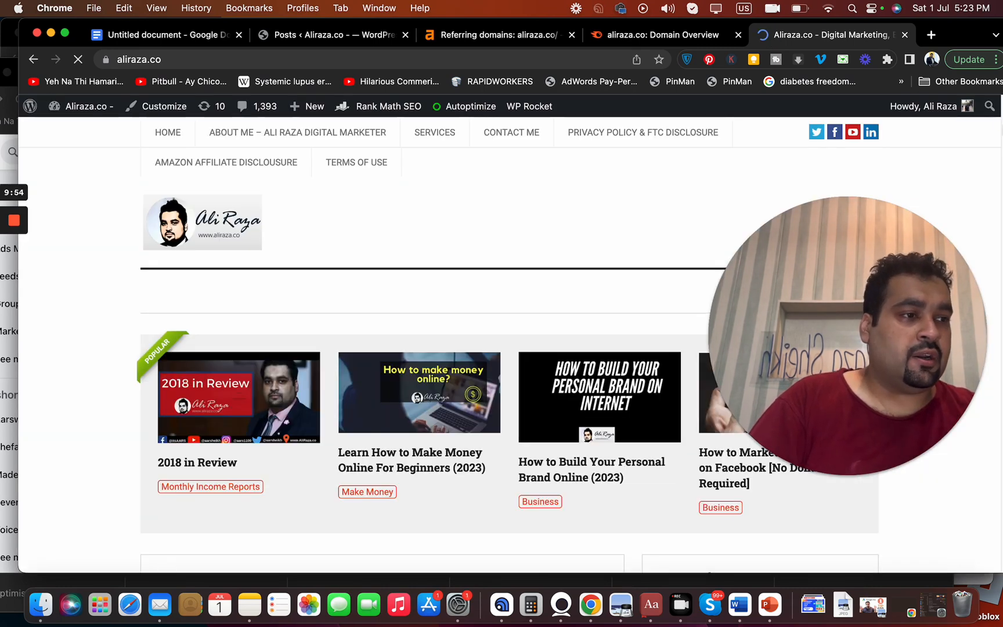
# Open the homepage post "How to Use Instagram for Digital Marketing?" in a new tab and switch to it.
pyautogui.scroll(-5, 997, 142)
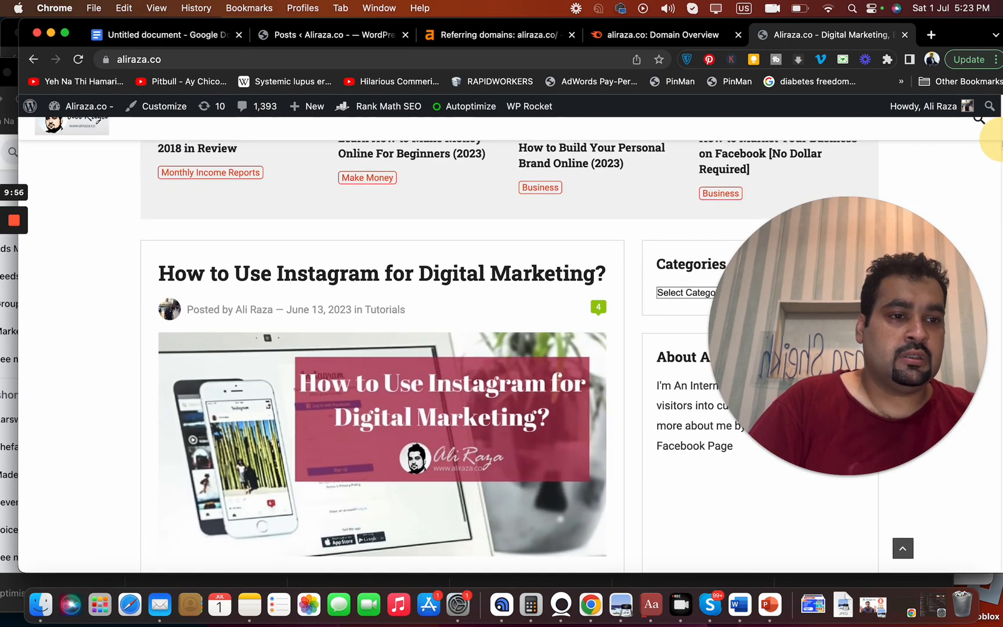
pyautogui.rightClick(475, 271)
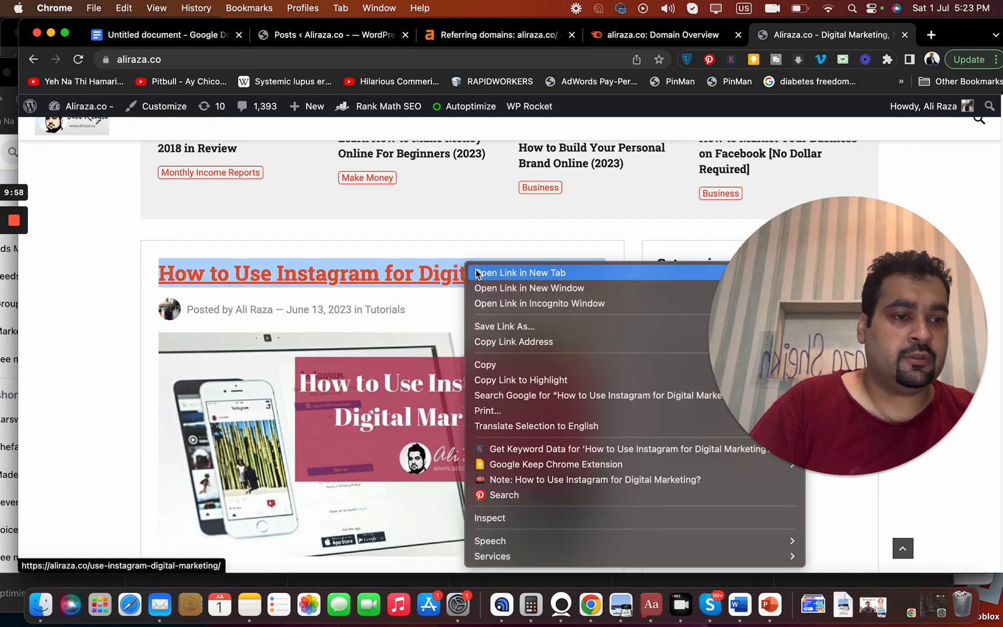
pyautogui.click(476, 273)
pyautogui.click(824, 34)
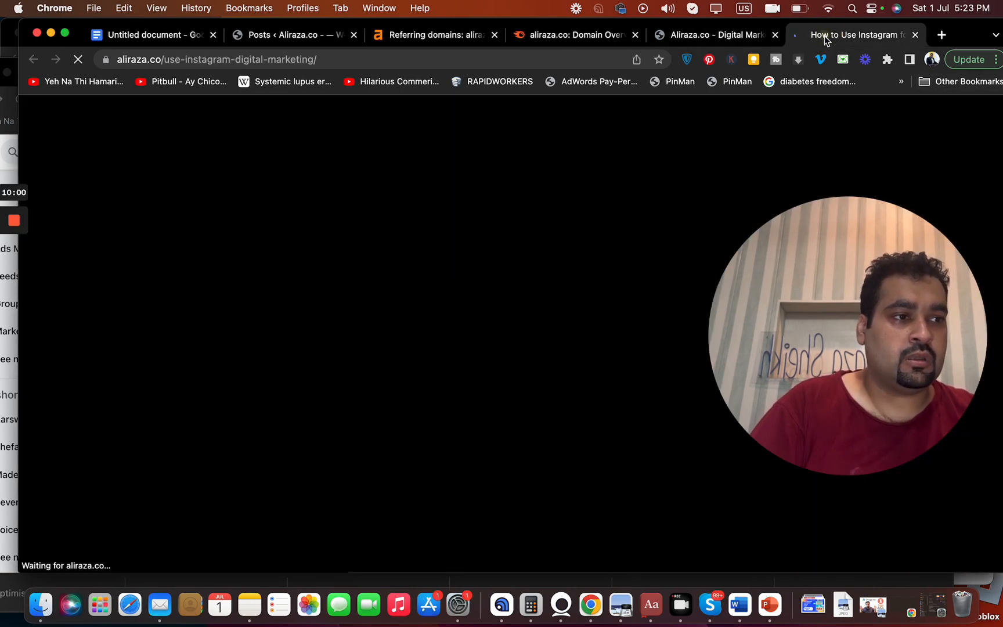
# Find the internal link "make money on instagram" in the article and open its target page in a new tab.
pyautogui.scroll(-5, 996, 149)
pyautogui.scroll(-5, 995, 149)
pyautogui.scroll(3, 996, 151)
pyautogui.scroll(-10, 997, 174)
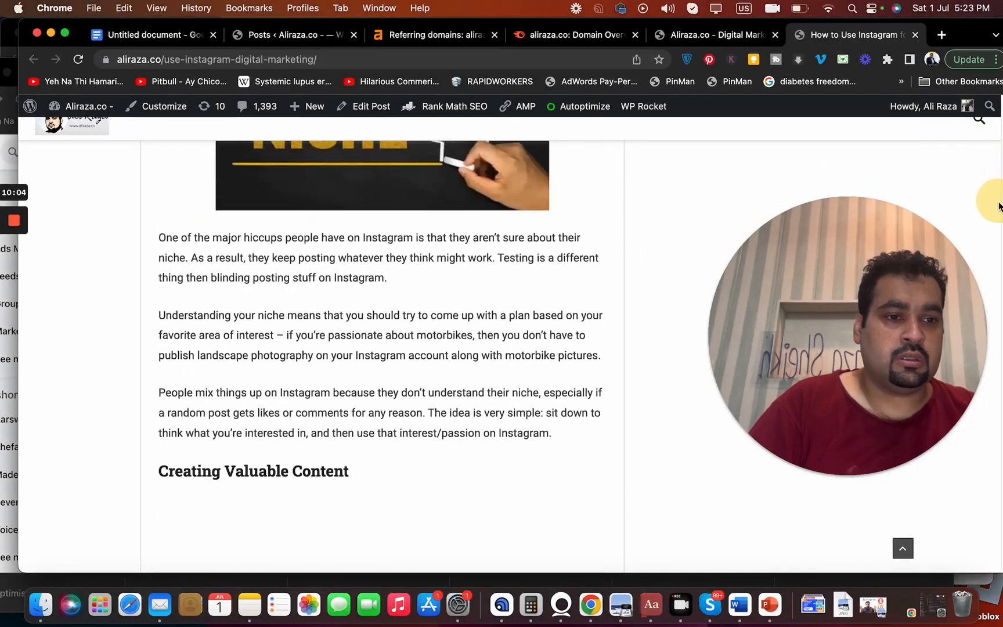
pyautogui.scroll(-15, 998, 206)
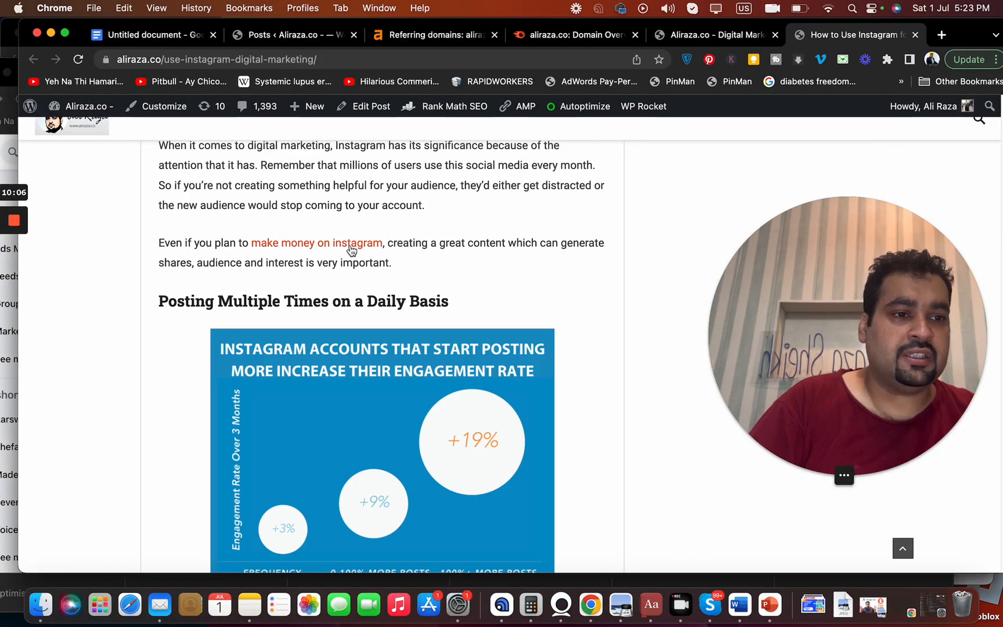
pyautogui.rightClick(351, 248)
pyautogui.click(362, 251)
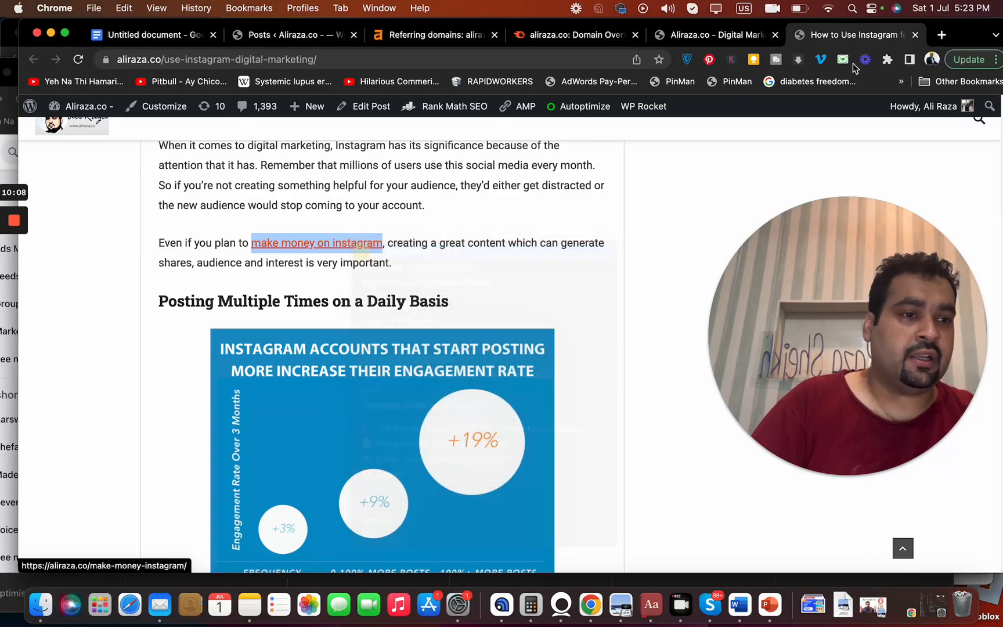
pyautogui.click(863, 37)
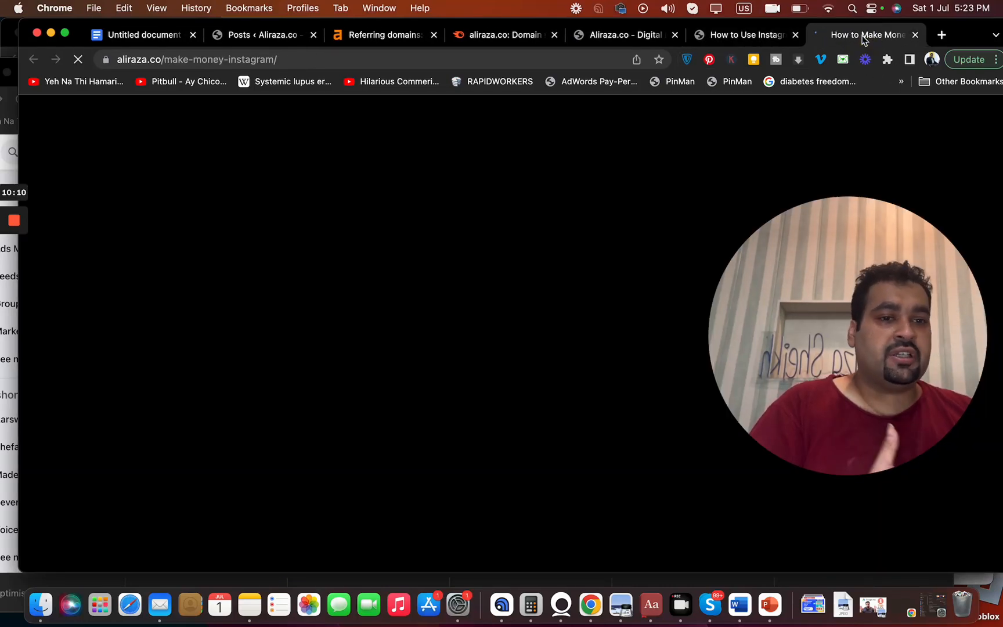
# Examine the internal links and step-by-step sections of the "How to Make Money on Instagram (2023)" article.
pyautogui.press('Down')
pyautogui.press('Down')
pyautogui.press('Down')
pyautogui.press('Down')
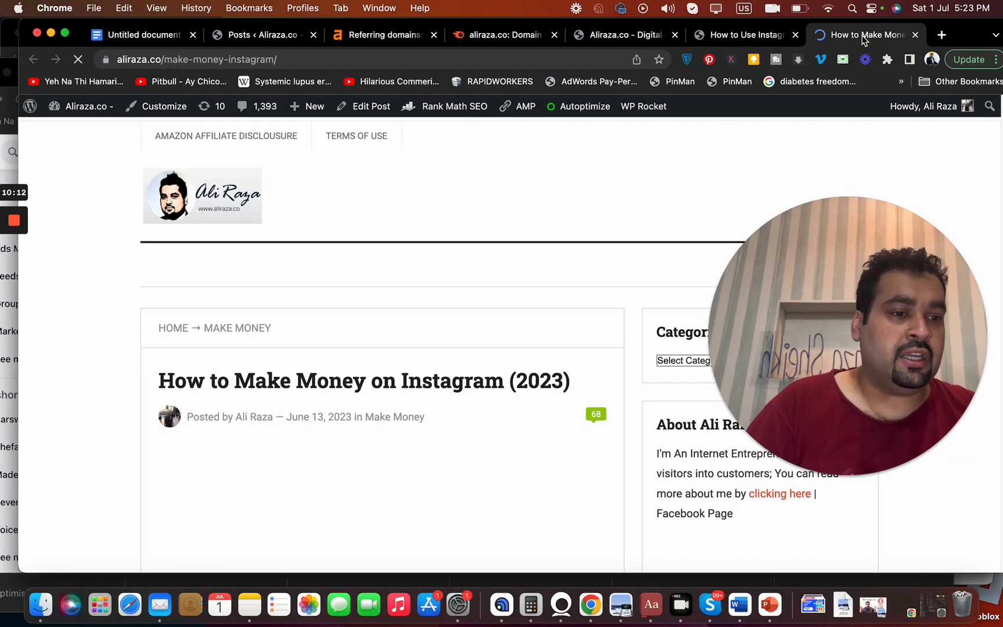
pyautogui.moveTo(968, 31); pyautogui.dragTo(958, 31)
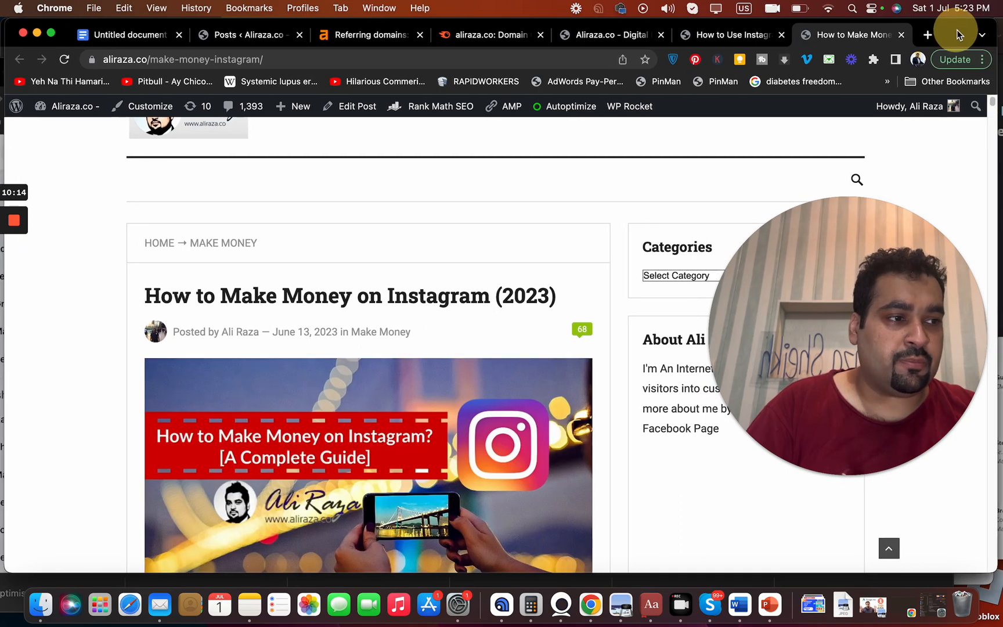
pyautogui.scroll(-3, 997, 110)
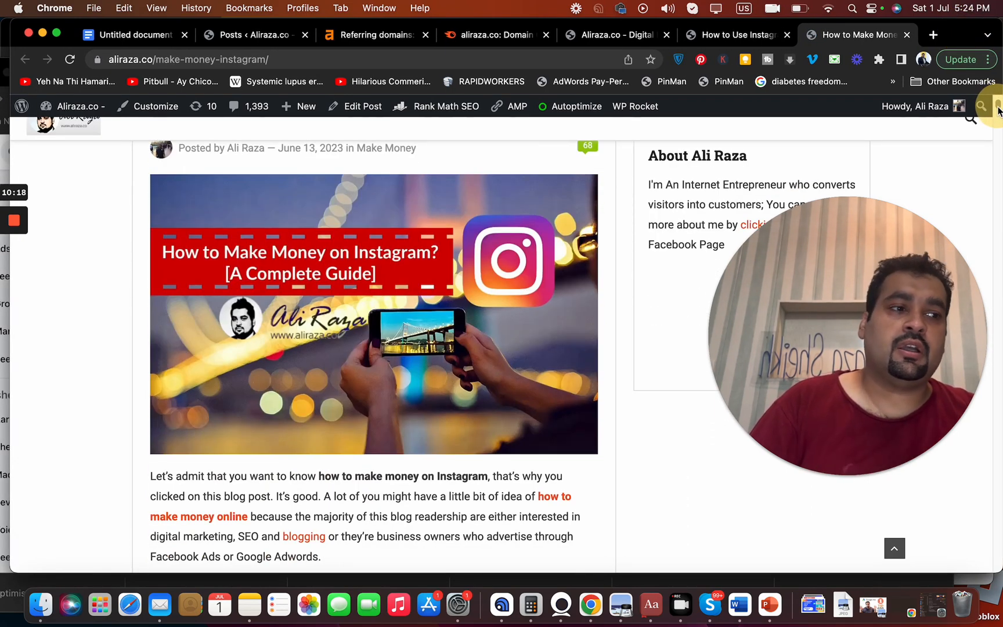
pyautogui.scroll(-3, 997, 111)
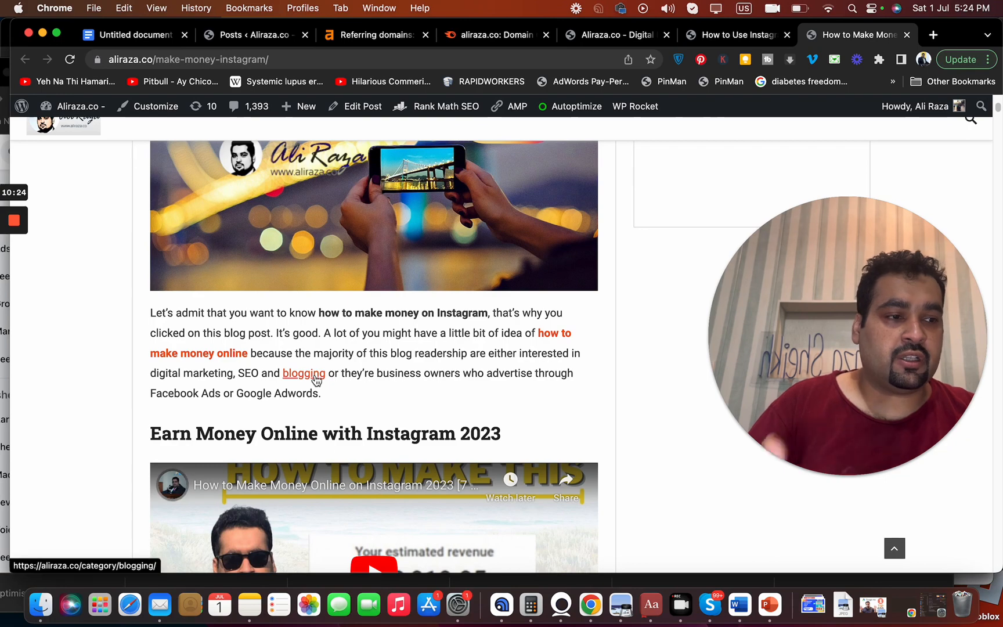
pyautogui.moveTo(997, 108); pyautogui.dragTo(997, 139)
pyautogui.scroll(-1, 792, 164)
pyautogui.scroll(-1, 792, 163)
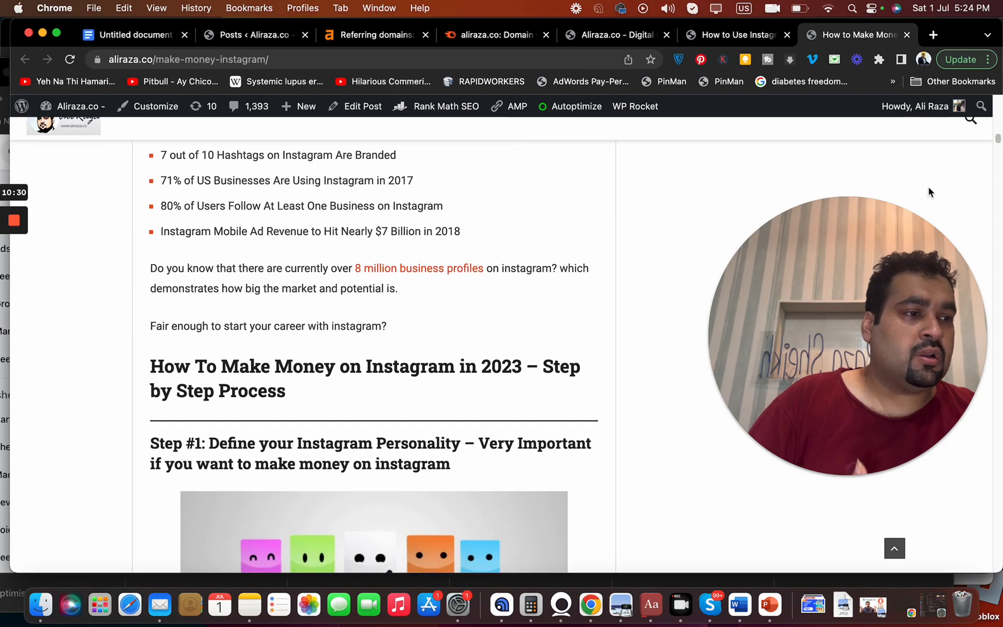
pyautogui.moveTo(999, 159); pyautogui.dragTo(997, 174)
pyautogui.scroll(-3, 997, 174)
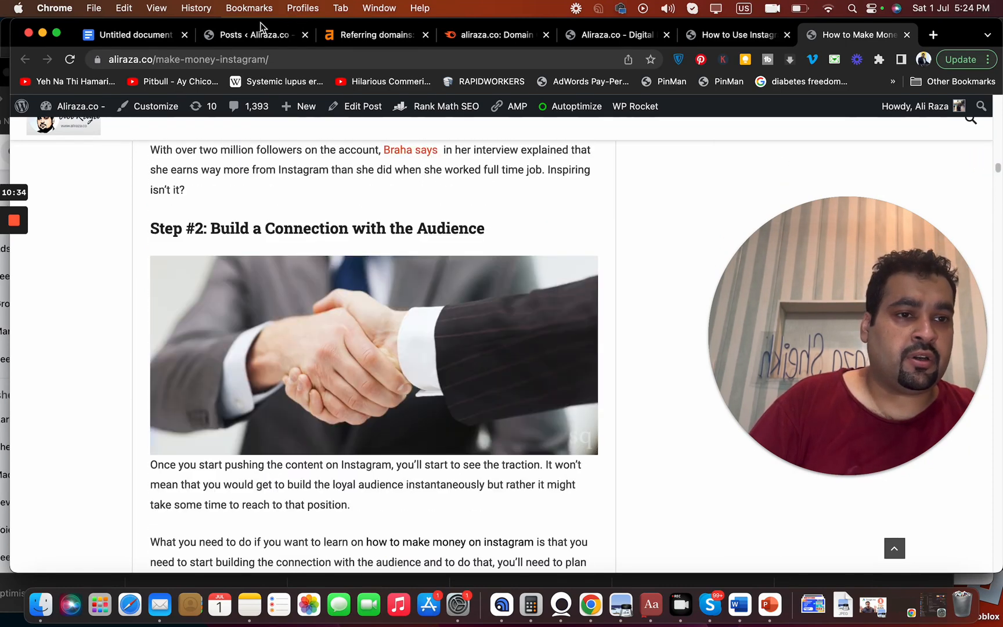
# Return to the audit document and add the line "Broken links." under "Internal Linking.".
pyautogui.click(160, 40)
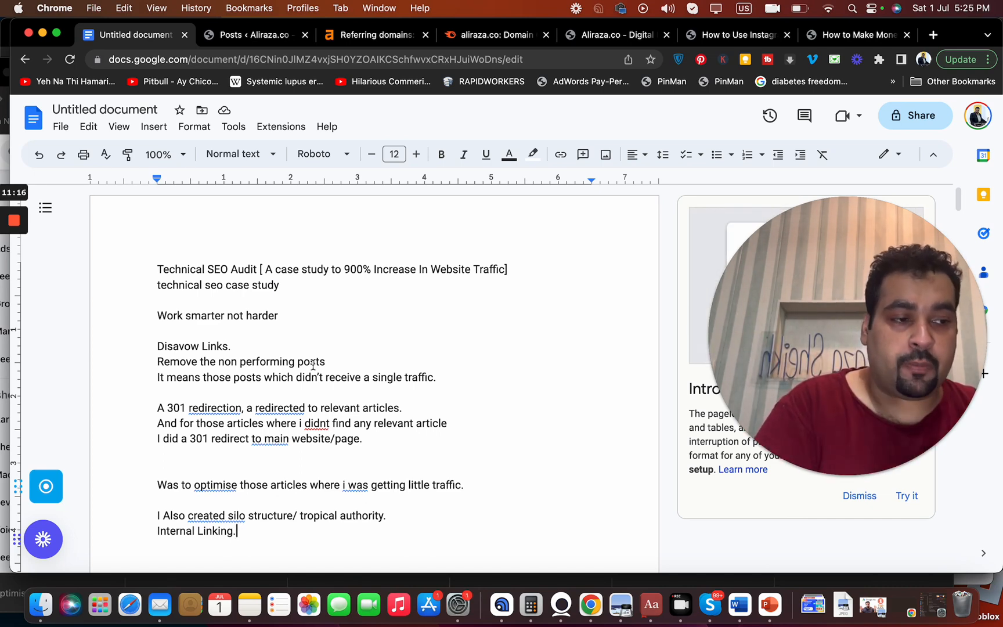
pyautogui.press('Return')
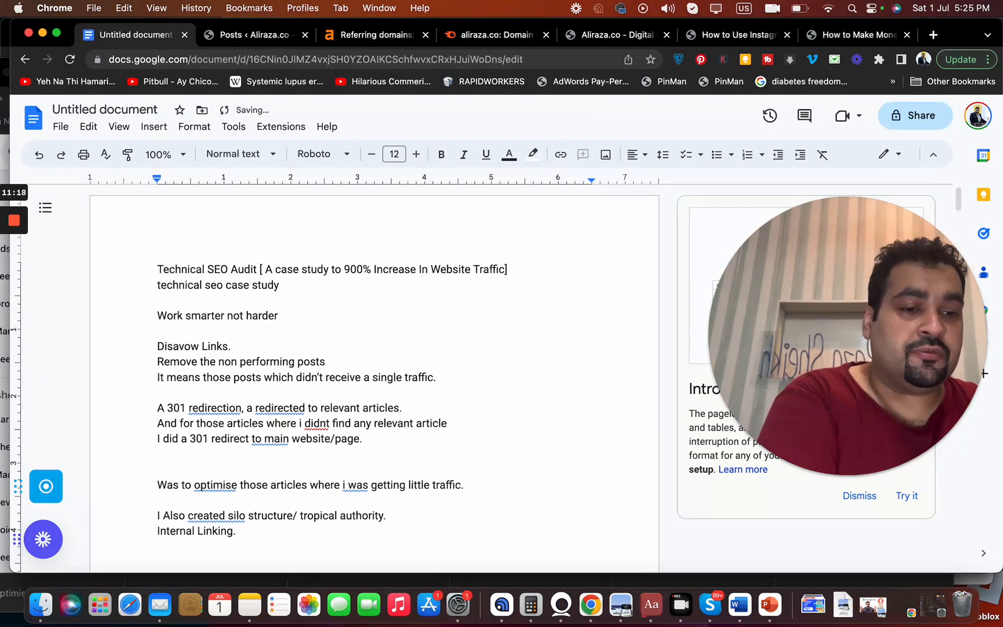
pyautogui.write('N')
pyautogui.press('BackSpace')
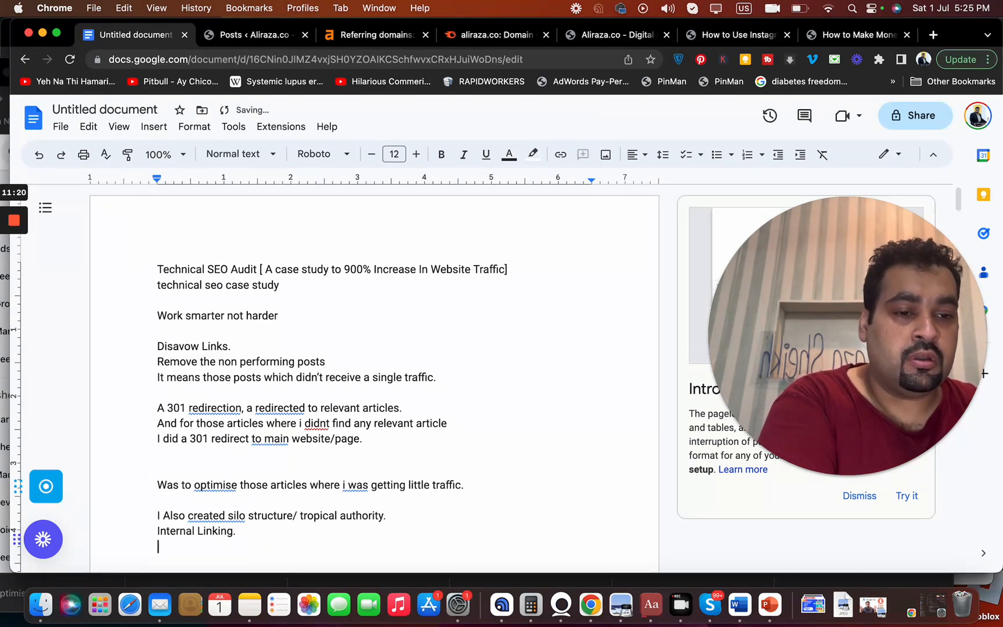
pyautogui.write('Bro')
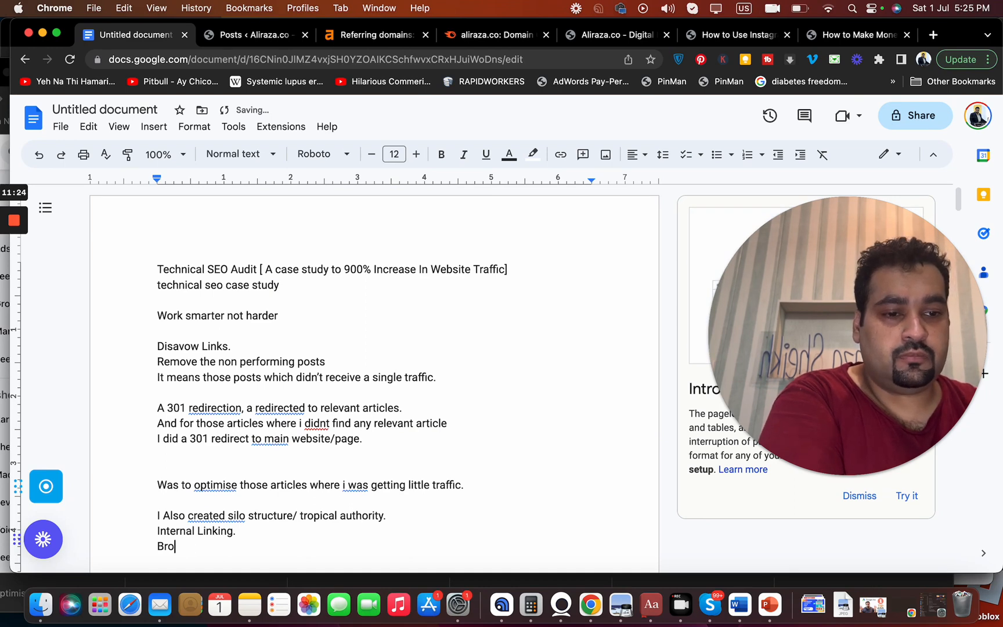
pyautogui.write('eknken links.')
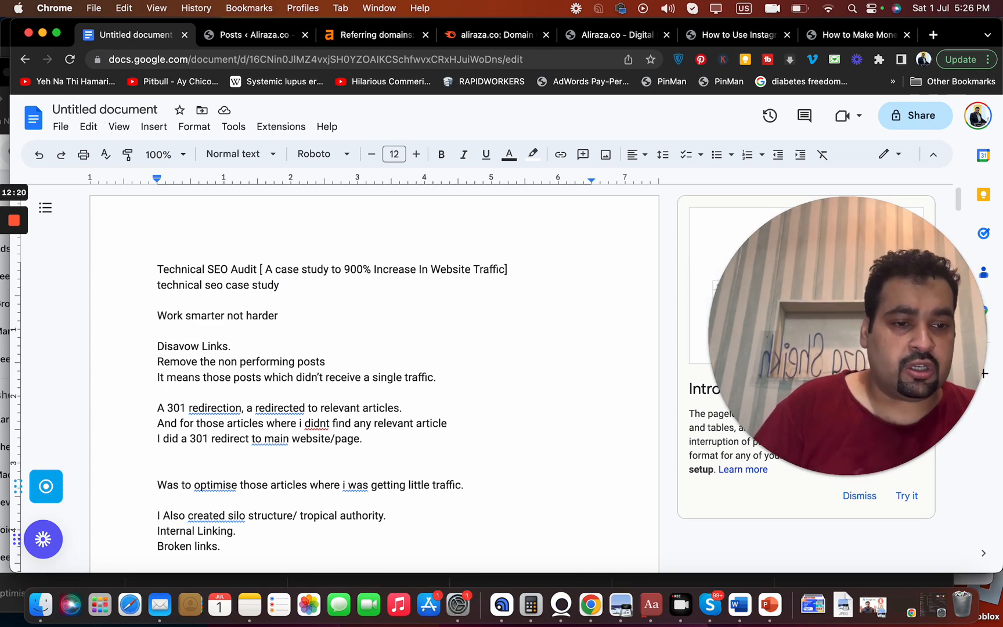
# Add a new paragraph reading "Date." below the "Broken links." line, separated by a blank line.
pyautogui.press('Return')
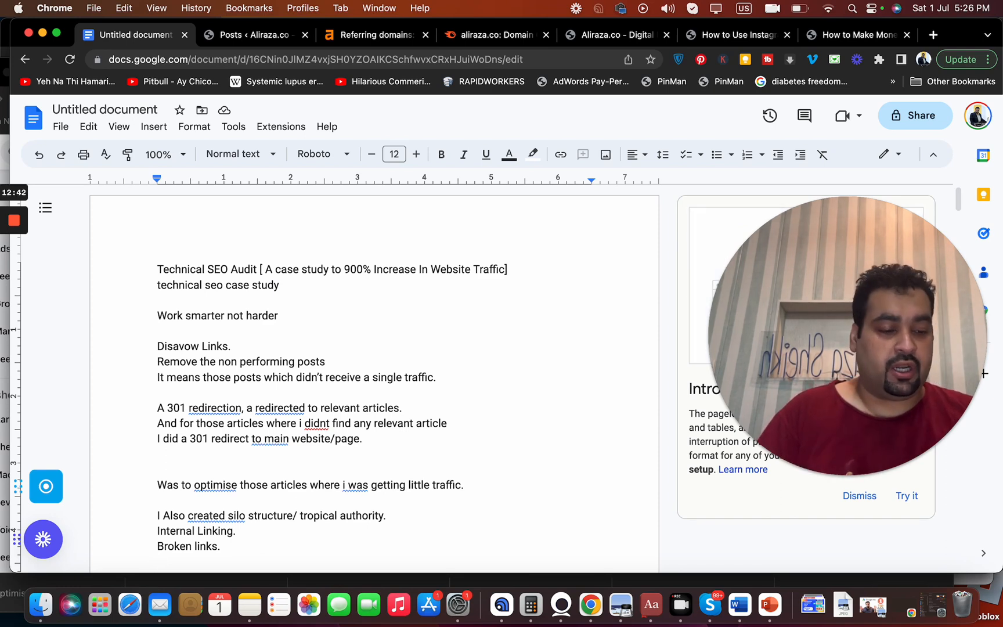
pyautogui.press('Return')
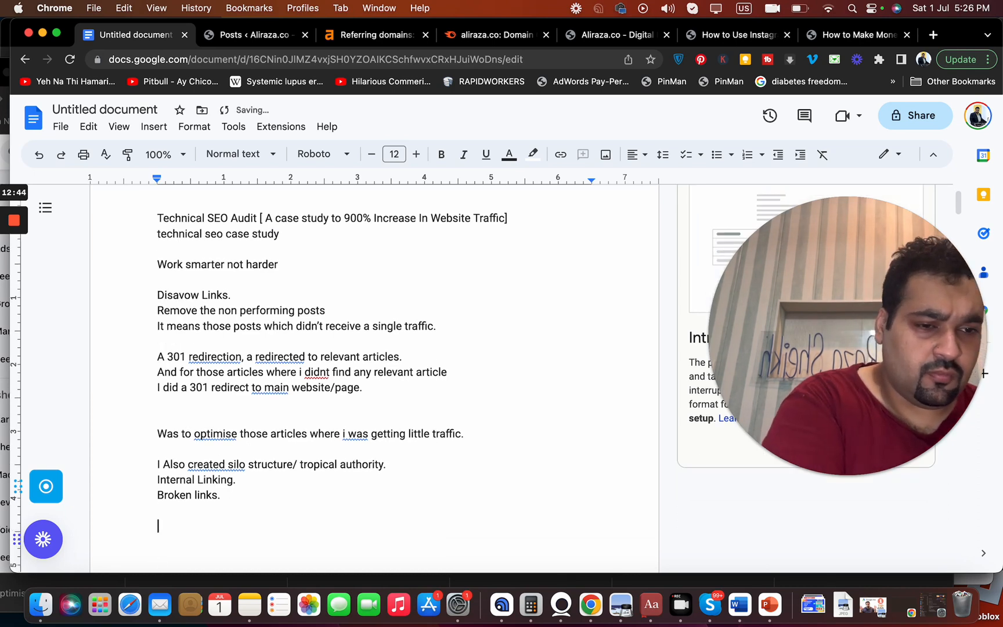
pyautogui.write('Sp')
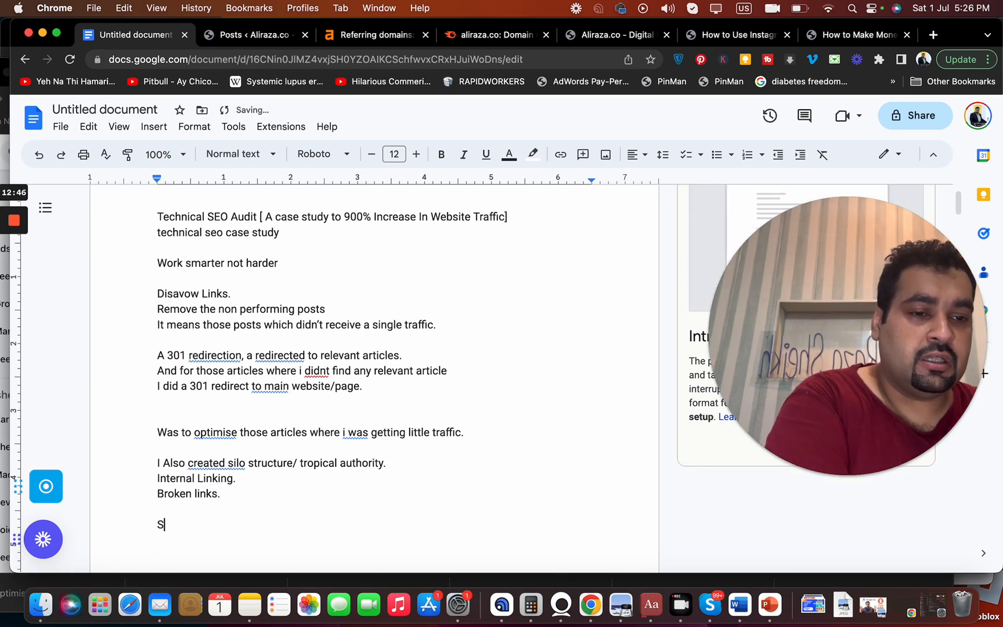
pyautogui.press('BackSpace')
pyautogui.press('BackSpace')
pyautogui.write('Date.')
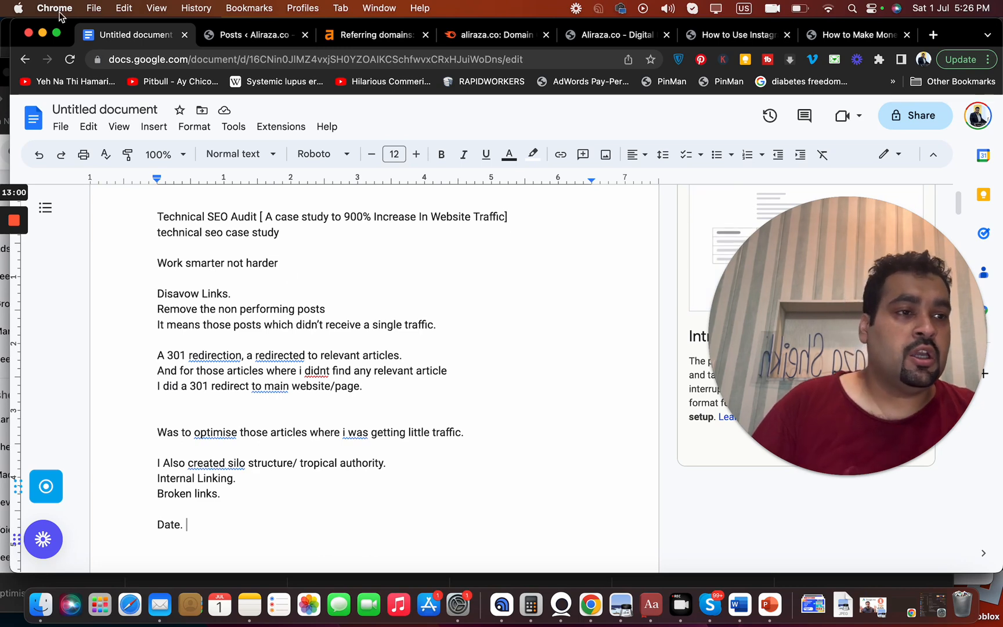
# On the site's homepage, open the post "A Complete Guide on How to Start Video Marketing (2023)" in a new tab.
pyautogui.click(611, 36)
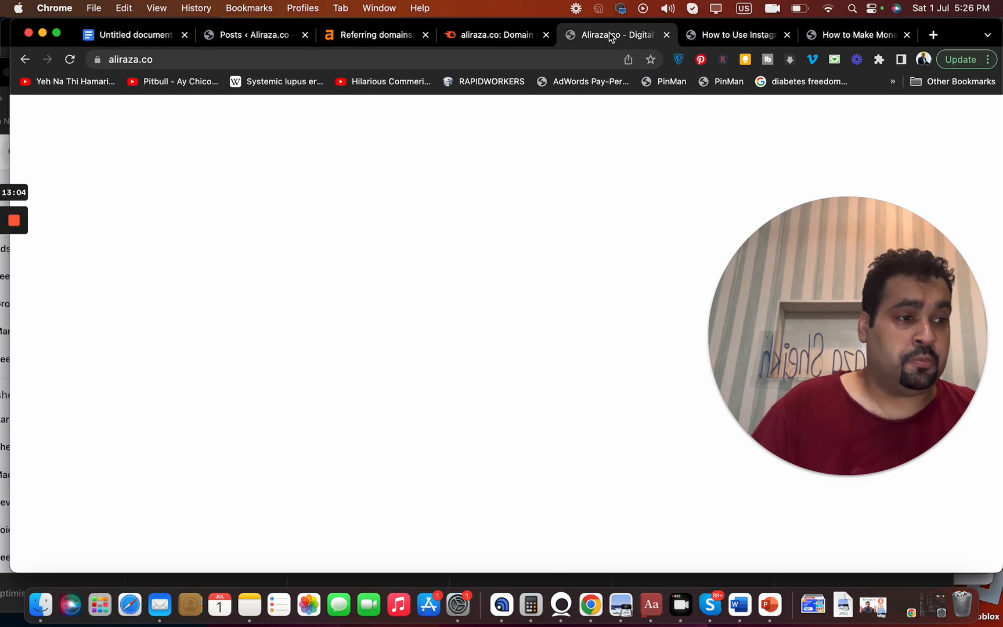
pyautogui.moveTo(998, 146); pyautogui.dragTo(997, 251)
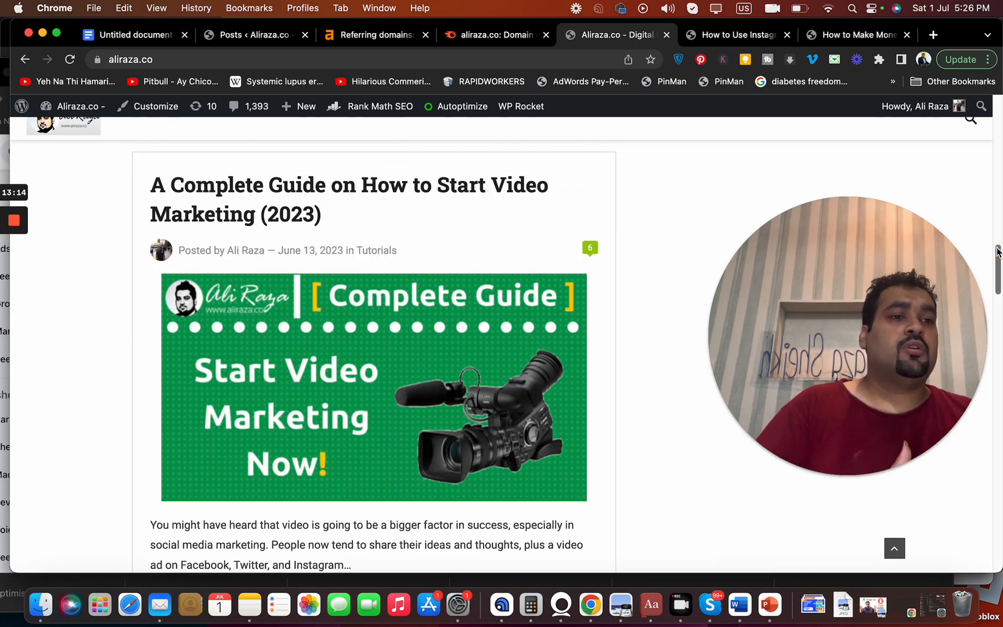
pyautogui.rightClick(469, 193)
pyautogui.click(493, 197)
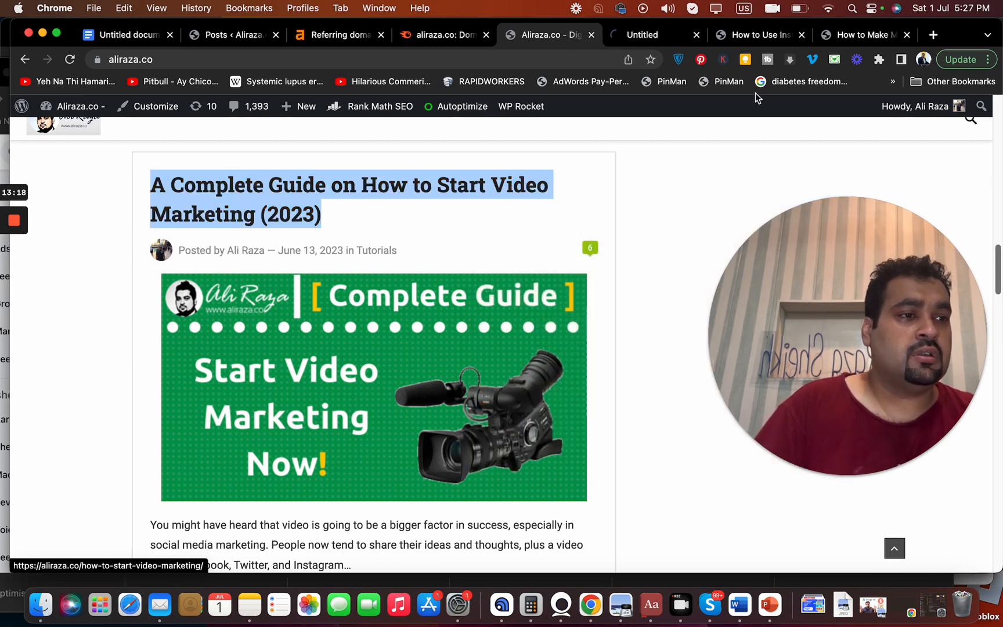
# Open the homepage's "Google Ads Suspension Case Study" post in a new tab, and view the posting date in the video marketing article.
pyautogui.moveTo(994, 290); pyautogui.dragTo(995, 479)
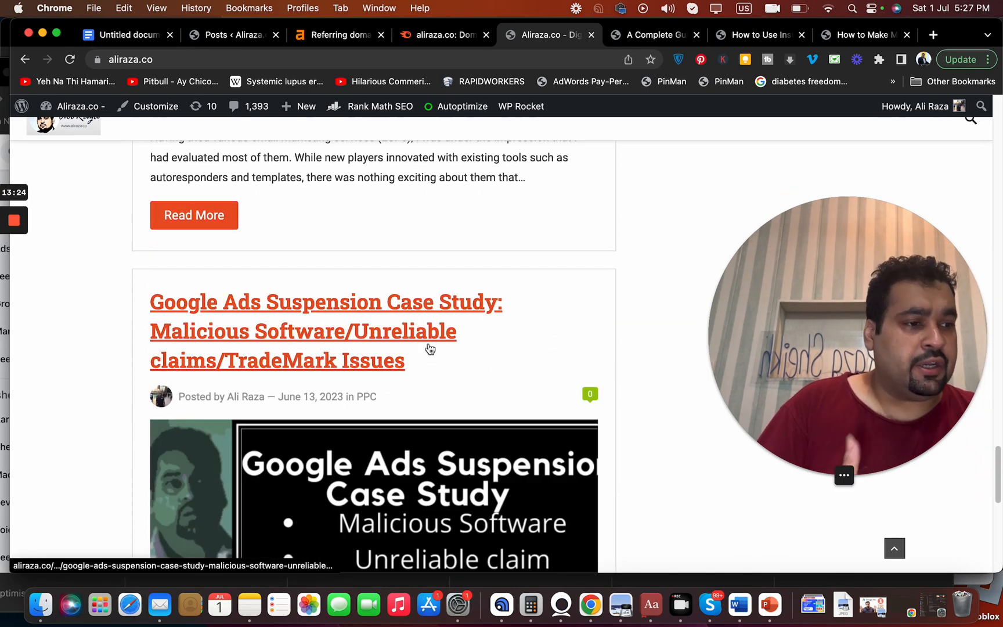
pyautogui.rightClick(429, 348)
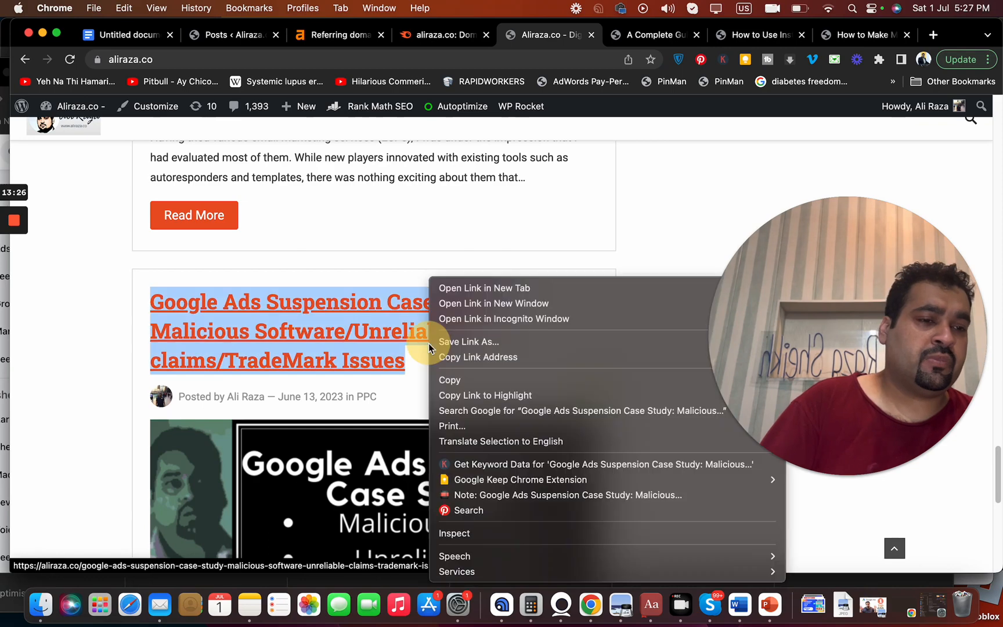
pyautogui.click(476, 287)
pyautogui.click(608, 38)
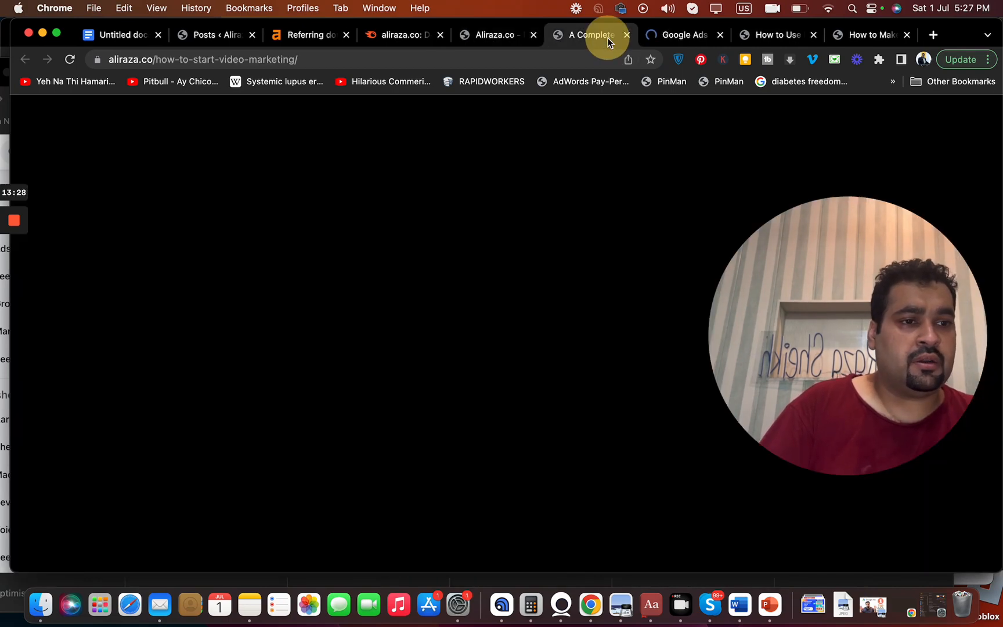
pyautogui.moveTo(997, 105); pyautogui.dragTo(996, 114)
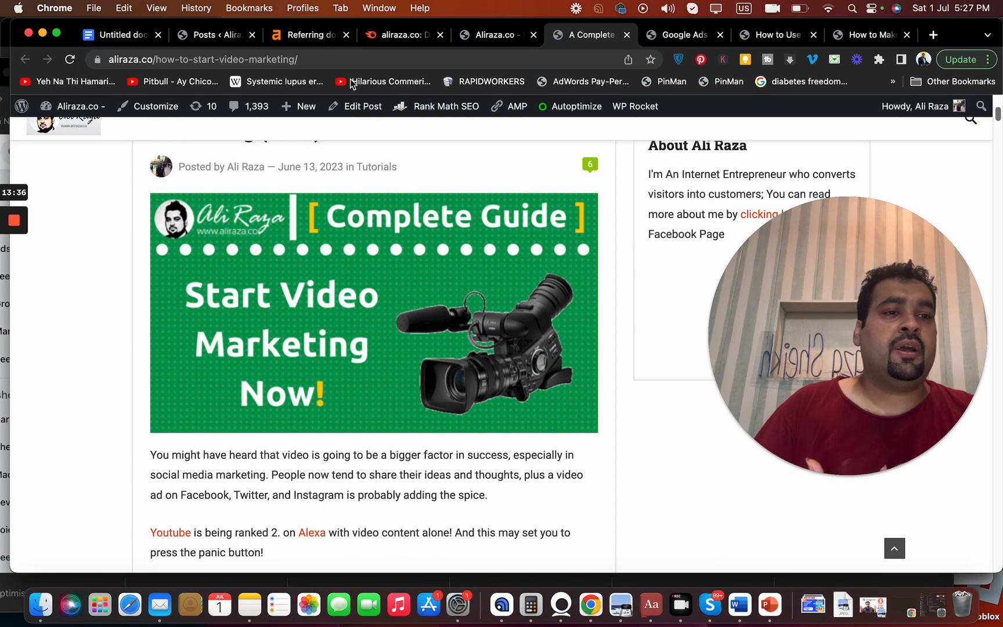
# Return to the audit document and add "Mechnasim." after "Date." on the last line.
pyautogui.click(139, 40)
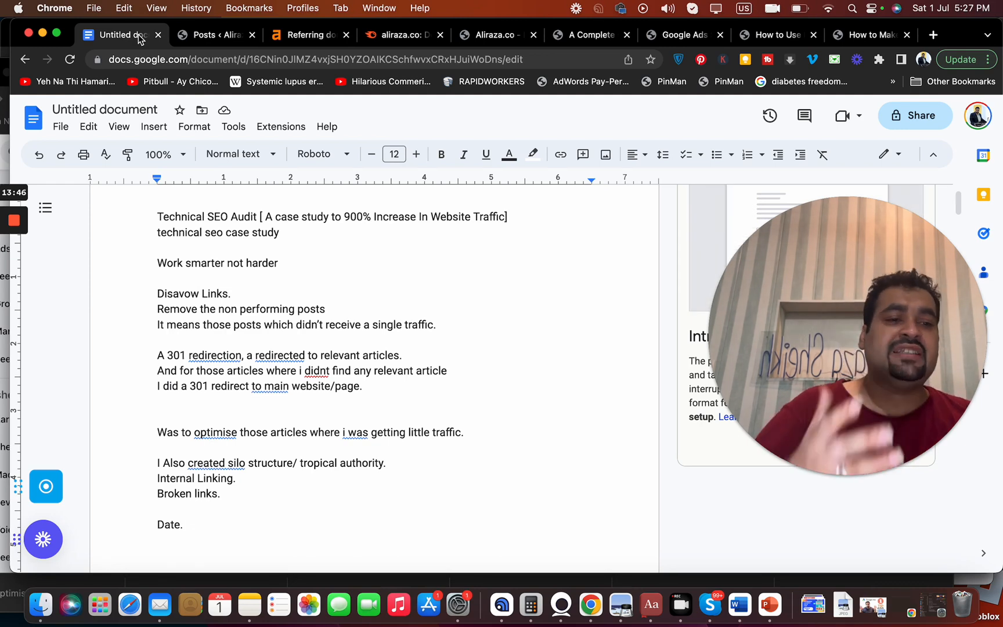
pyautogui.write('Me')
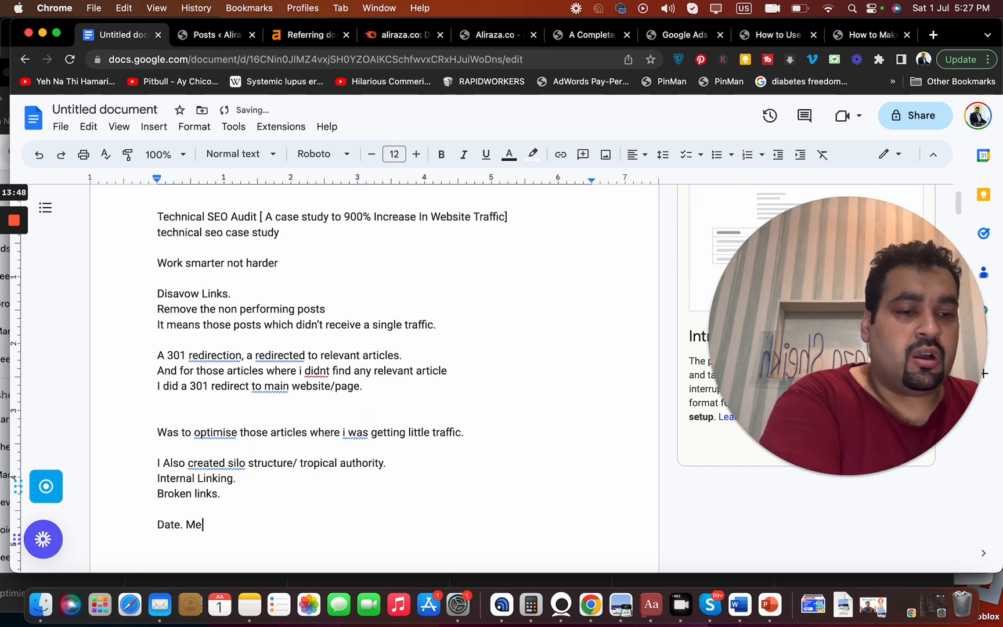
pyautogui.write('chnasim.')
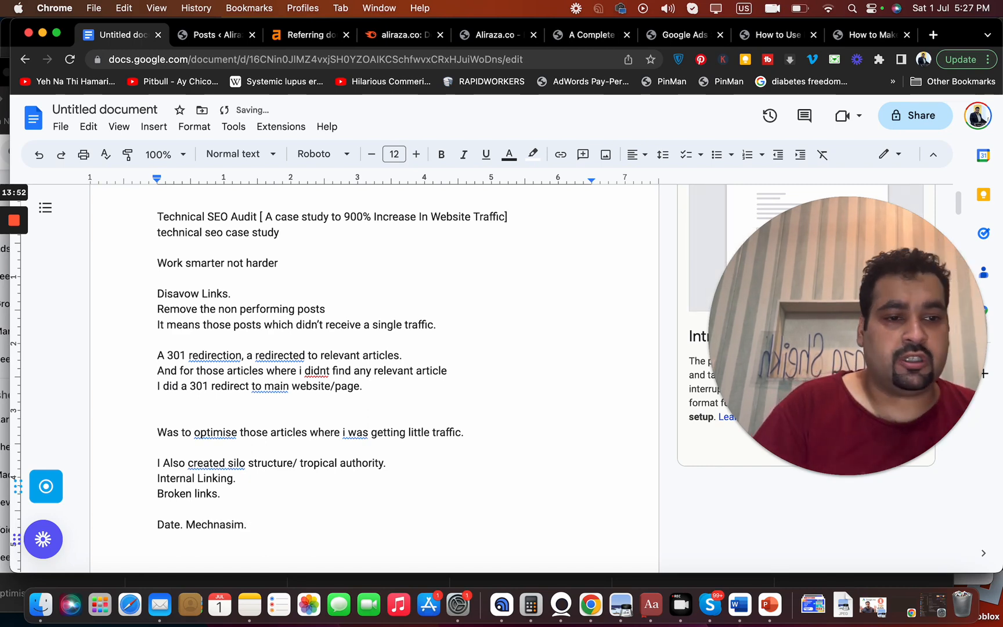
# Add a new paragraph below the date line reading "I also removed unnecessary plugins from my website.".
pyautogui.press('Return')
pyautogui.press('Return')
pyautogui.write('I also removed ')
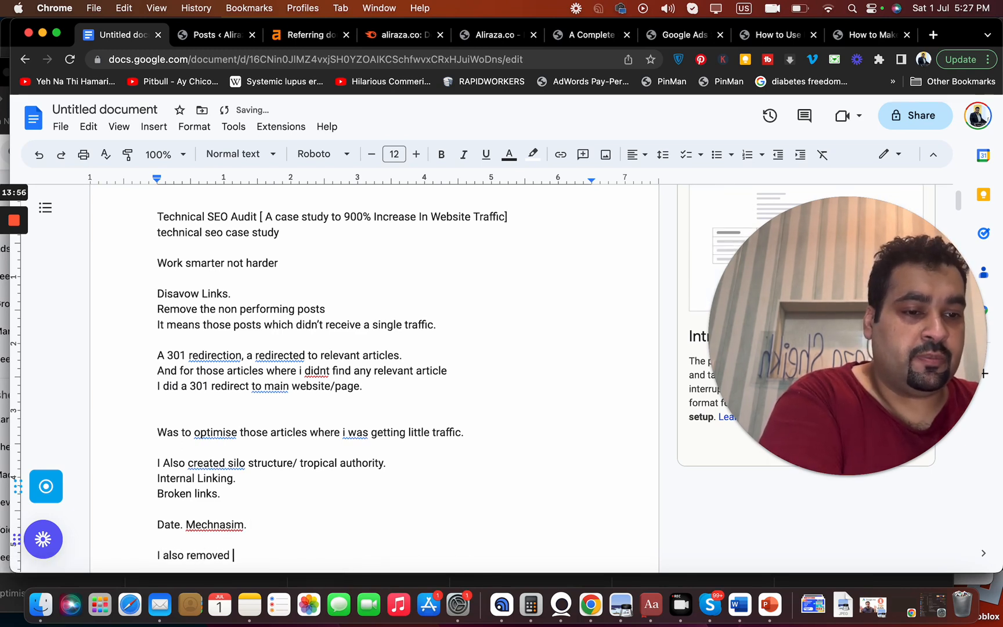
pyautogui.write('unnecessa')
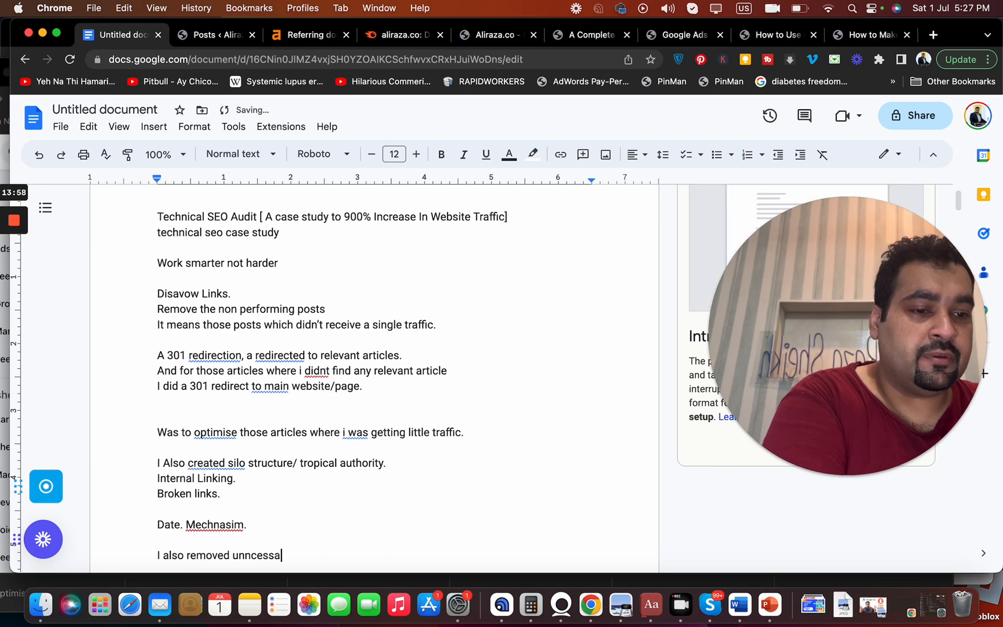
pyautogui.write('ry plugins from m')
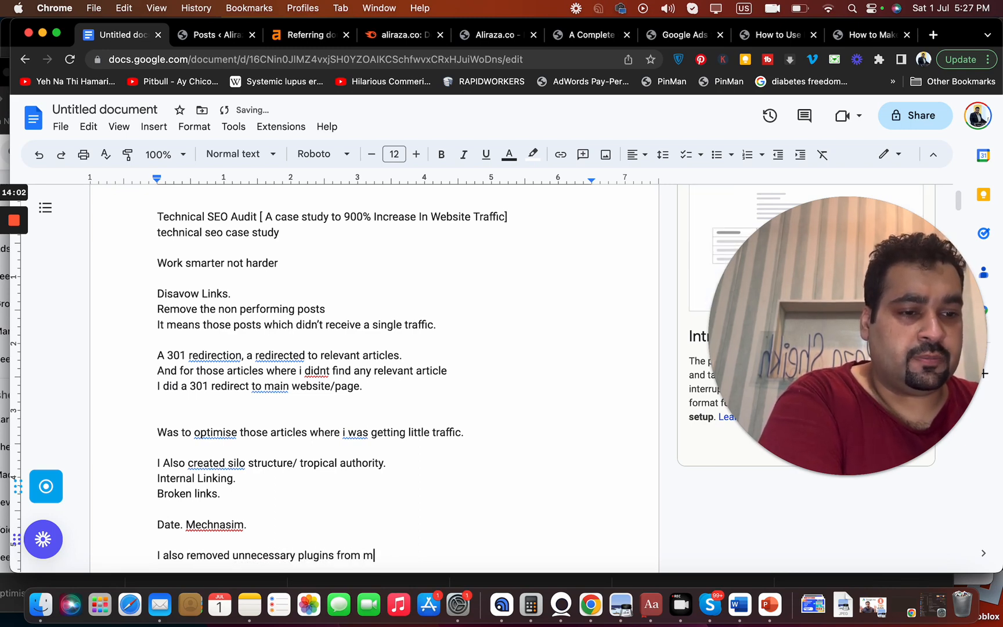
pyautogui.write('y website.')
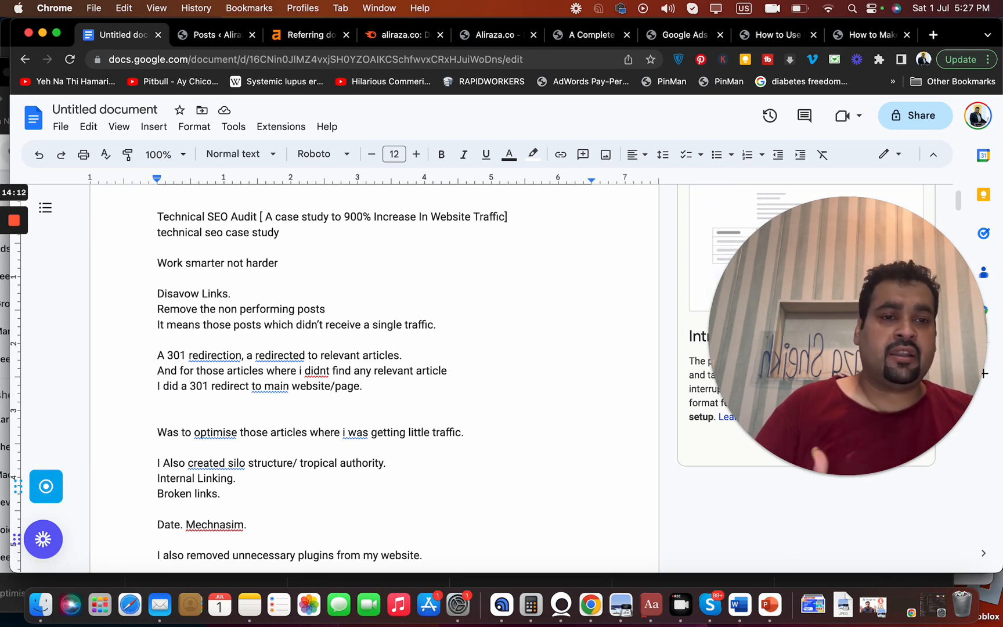
# Continue the plugins paragraph with "Helped me in improving speed. I also optimise database tables. Image optimisation.".
pyautogui.write('Help')
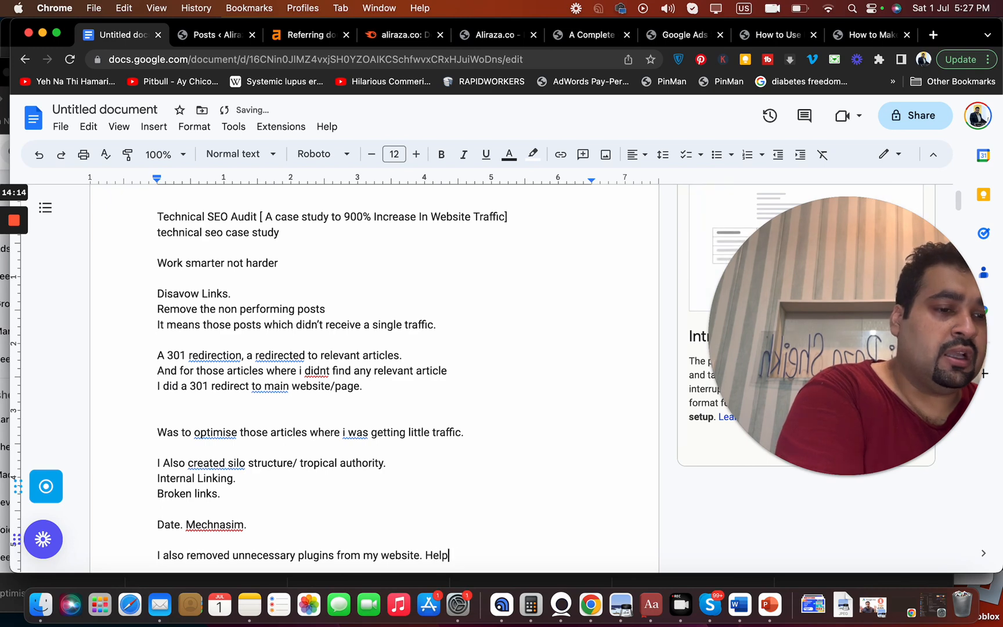
pyautogui.write('ed me in ')
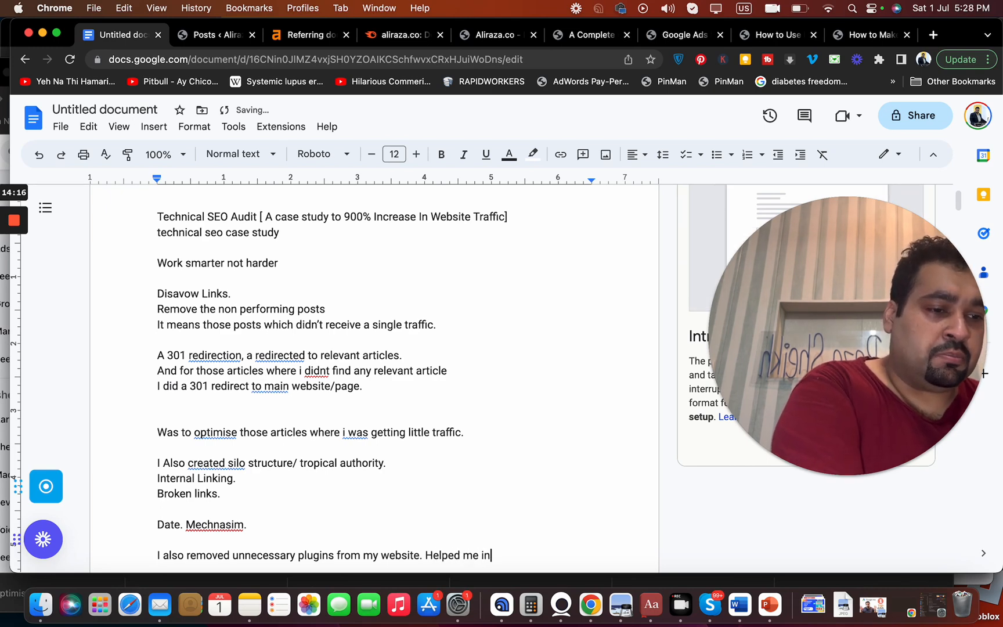
pyautogui.write('my')
pyautogui.write('proving speed. I also optimise ta')
pyautogui.write('ata')
pyautogui.write('base tables.')
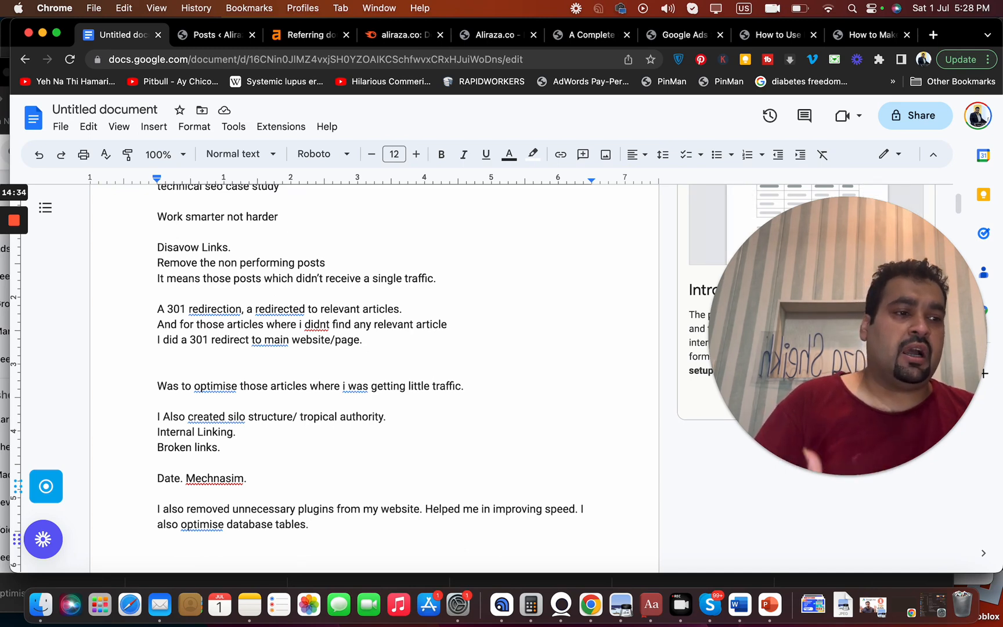
pyautogui.write('Image op')
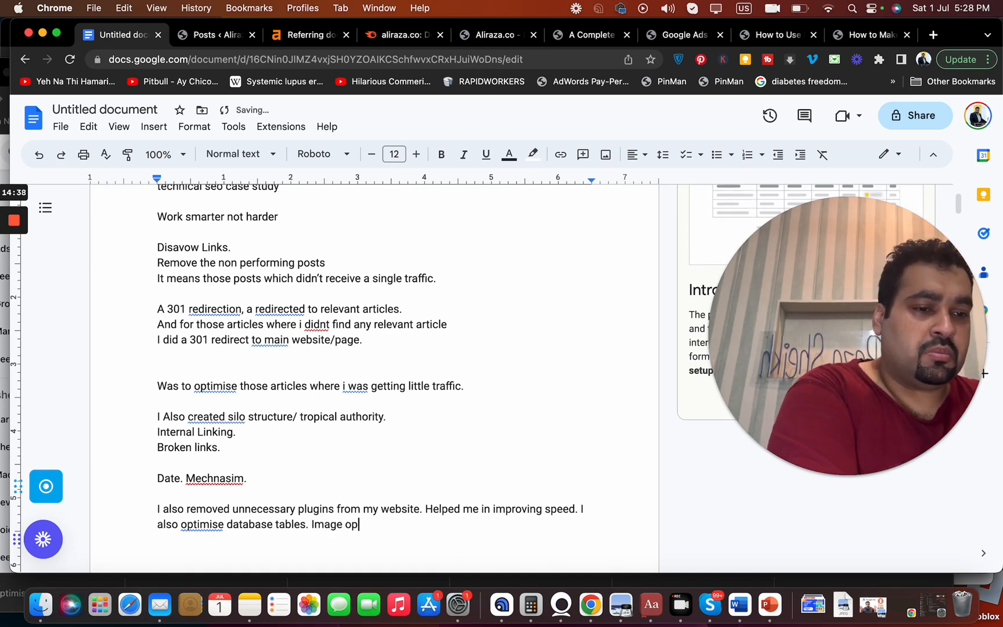
pyautogui.write('timisation.')
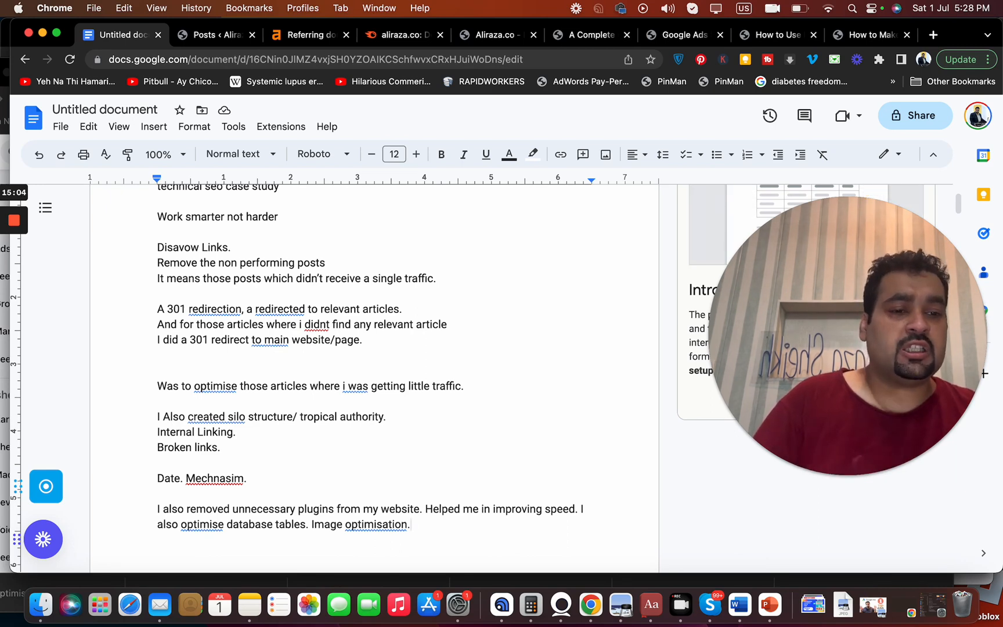
# Below the plugins paragraph, leave a blank line and add the lines "Backlinks." and "Disavow links.".
pyautogui.press('Return')
pyautogui.press('Return')
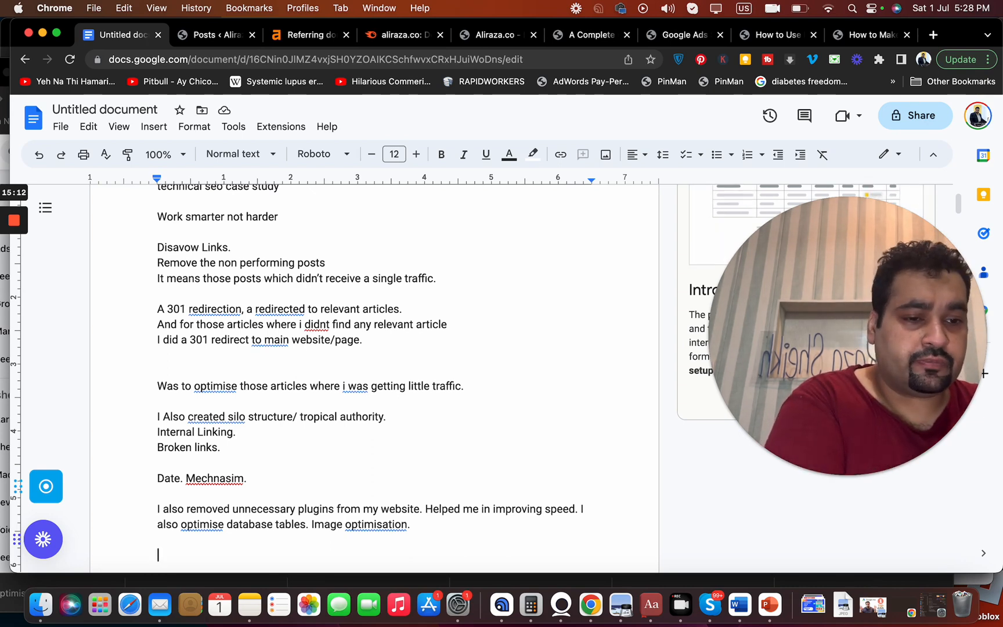
pyautogui.write('Backli')
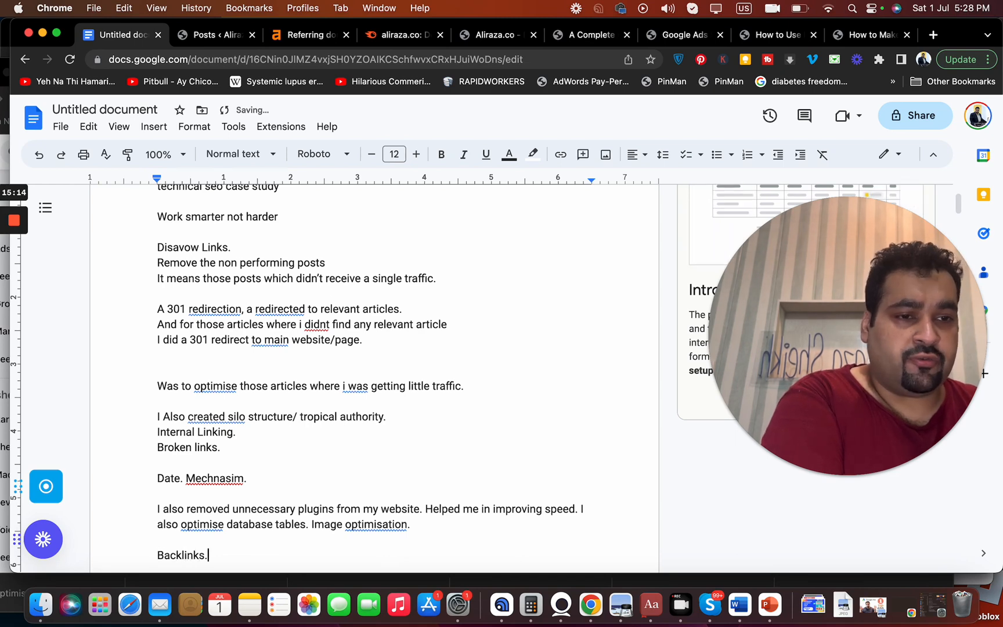
pyautogui.write('nks.')
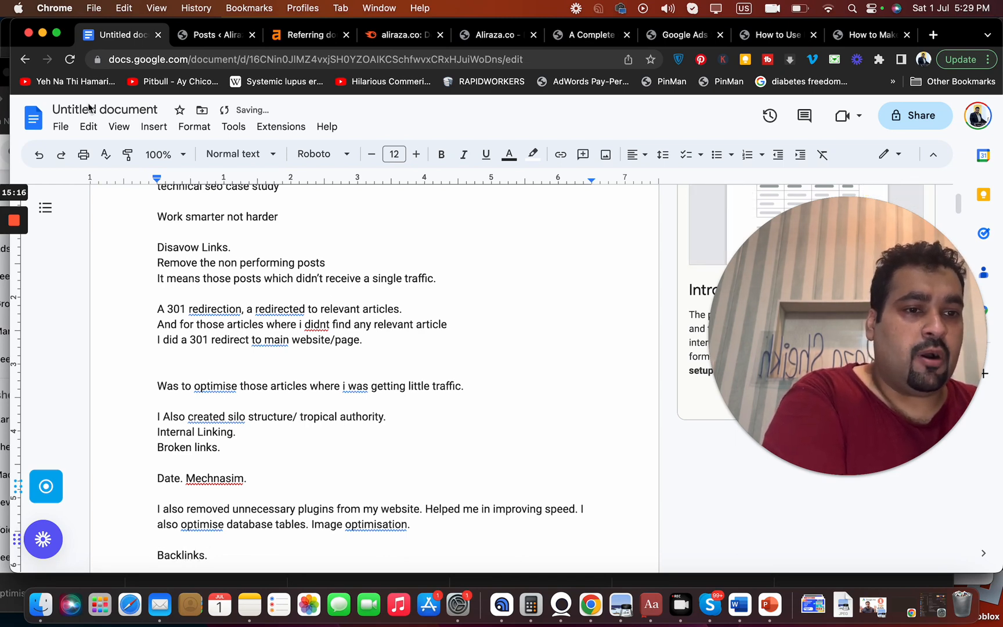
pyautogui.press('Return')
pyautogui.write('Disavow links.')
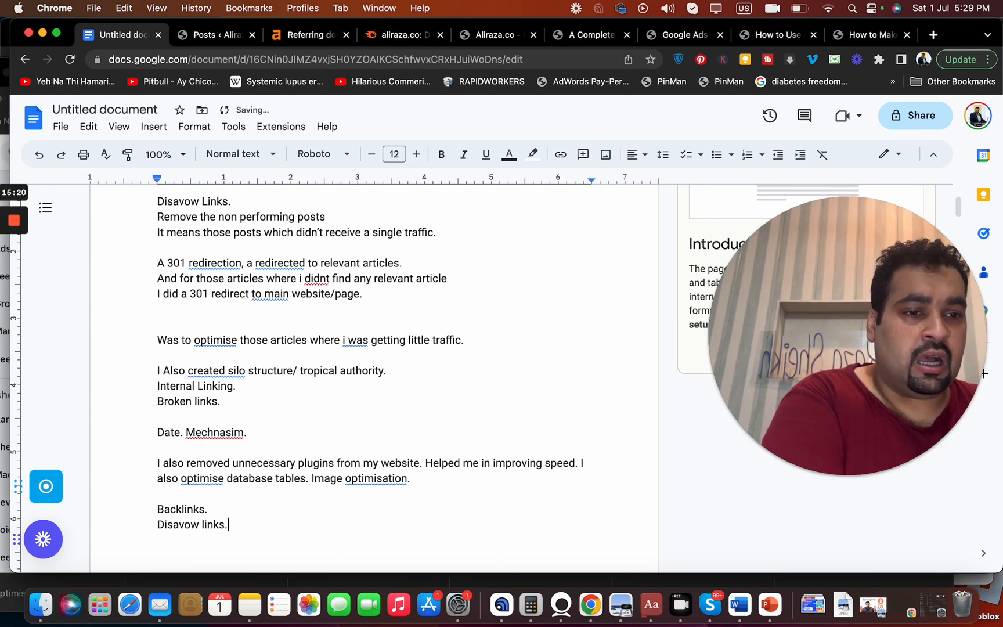
# Extend the backlinks list with the lines "A 301 redirection." and "Quora links regularly.", then start a new line.
pyautogui.press('Return')
pyautogui.write('A 301 redirection.')
pyautogui.press('Return')
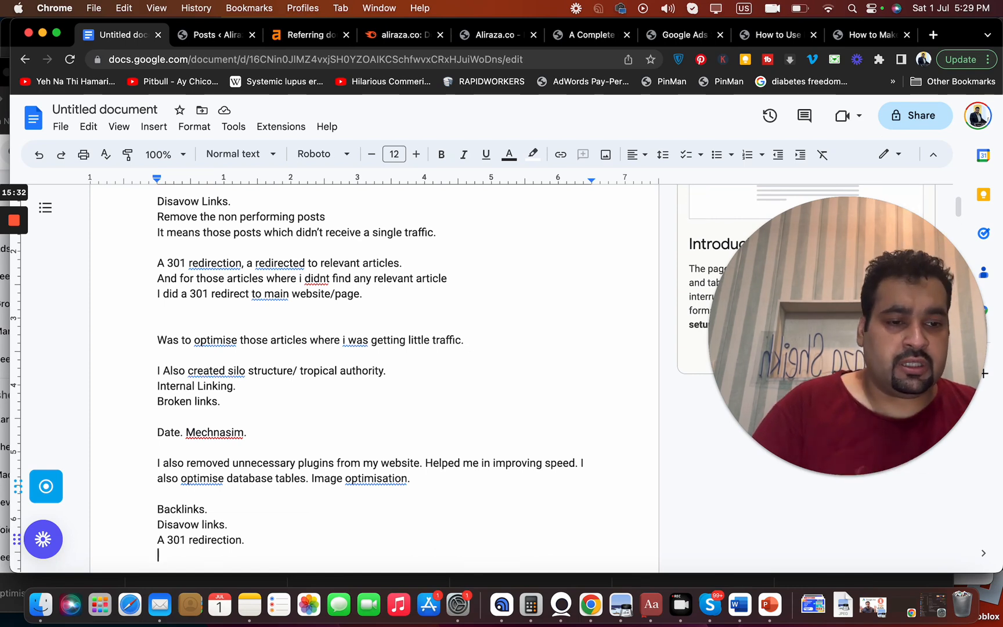
pyautogui.write('Quora links regularly')
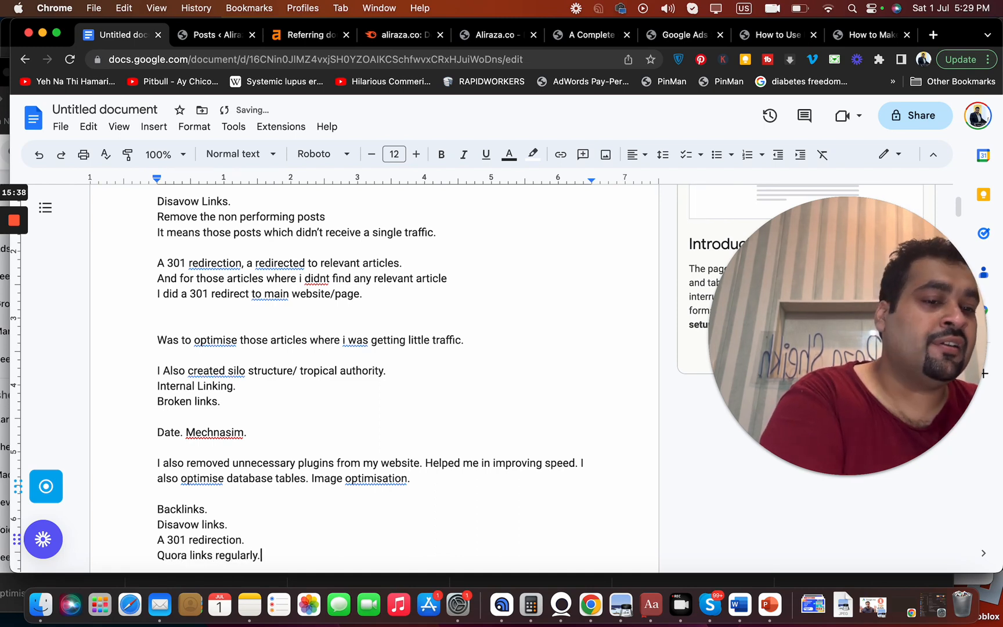
pyautogui.write('.')
pyautogui.press('Return')
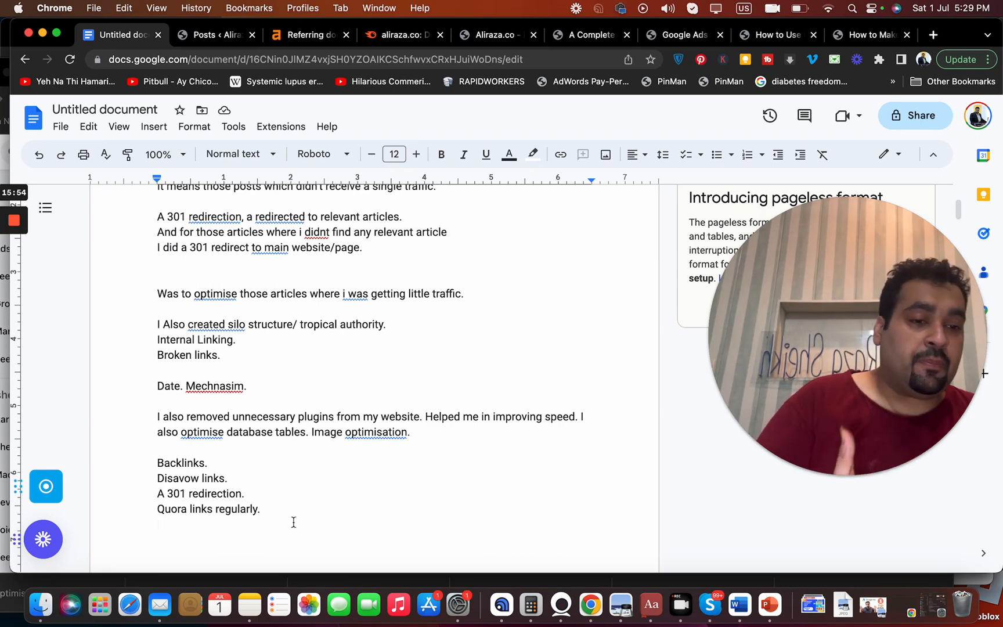
# Extend the backlinks list with "Youtube videos, a link for this blog as well." and a plus-bulleted item "Fb + twitter + reddit + pinterest.".
pyautogui.write('Youtube videos,')
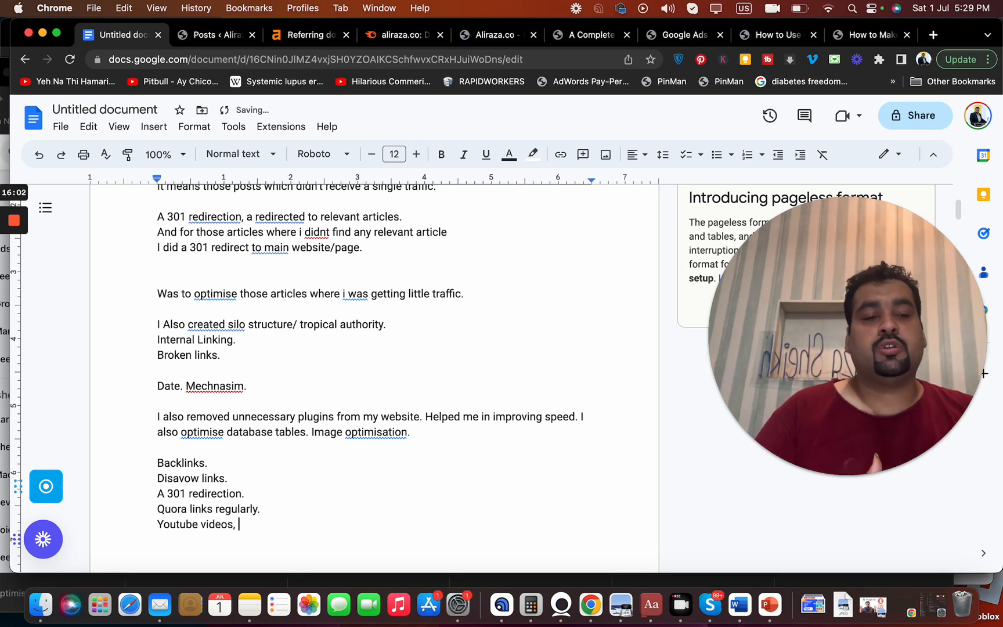
pyautogui.write('a link for this blog as well.')
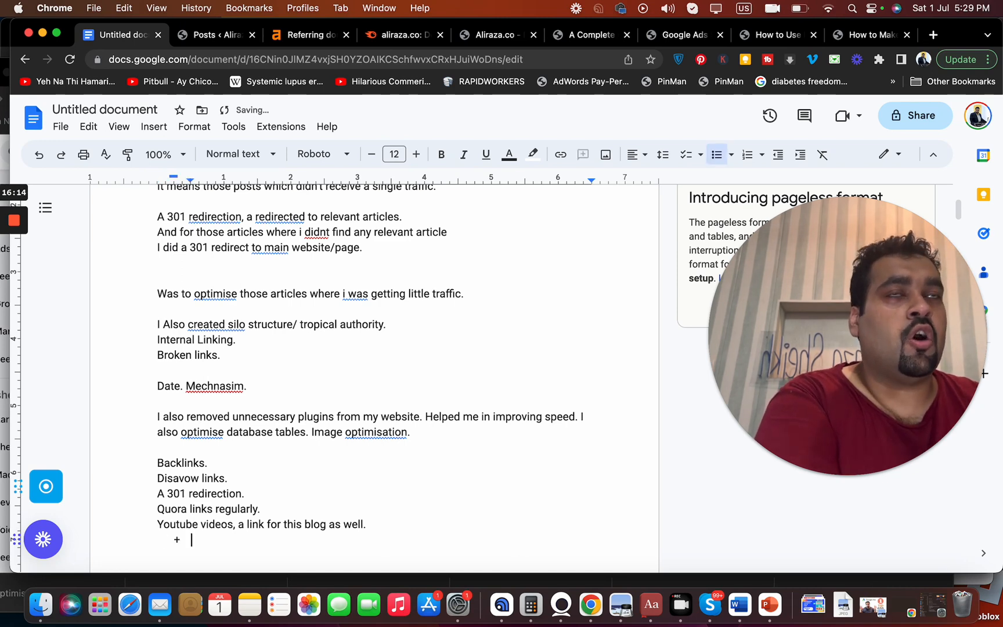
pyautogui.write('Fb + twit')
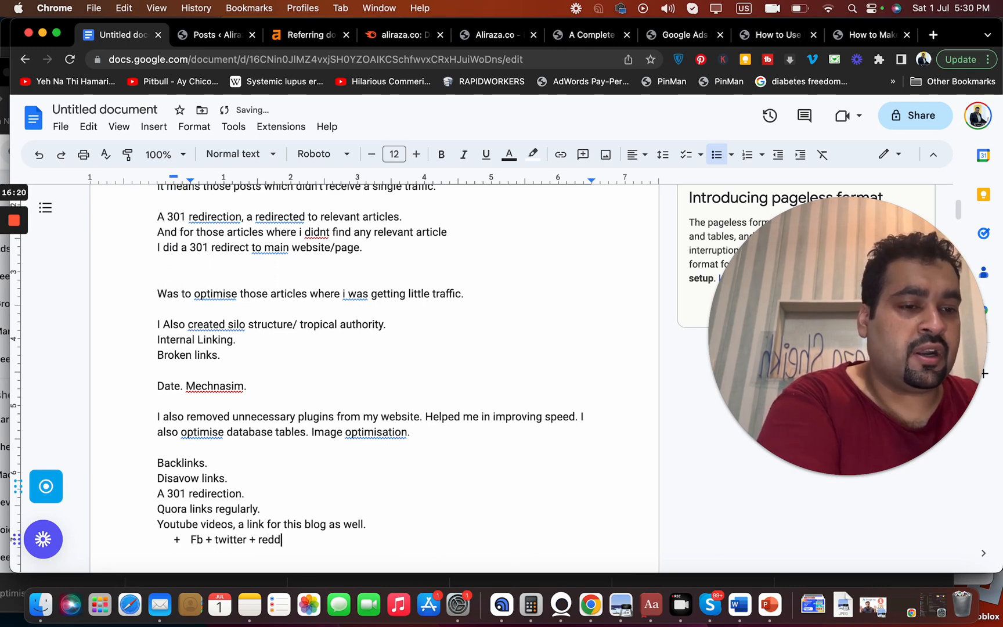
pyautogui.write('terest.')
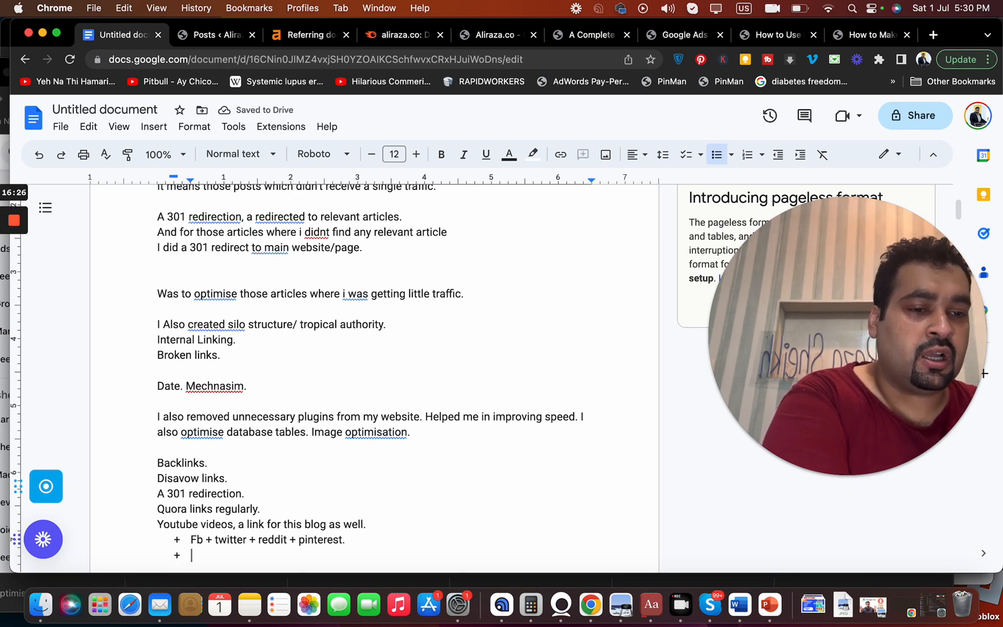
# Below the backlinks list, leave a blank line and add "Surprisingly, 2-3 new posts + social media regular links.".
pyautogui.scroll(-1, 291, 523)
pyautogui.click(291, 524)
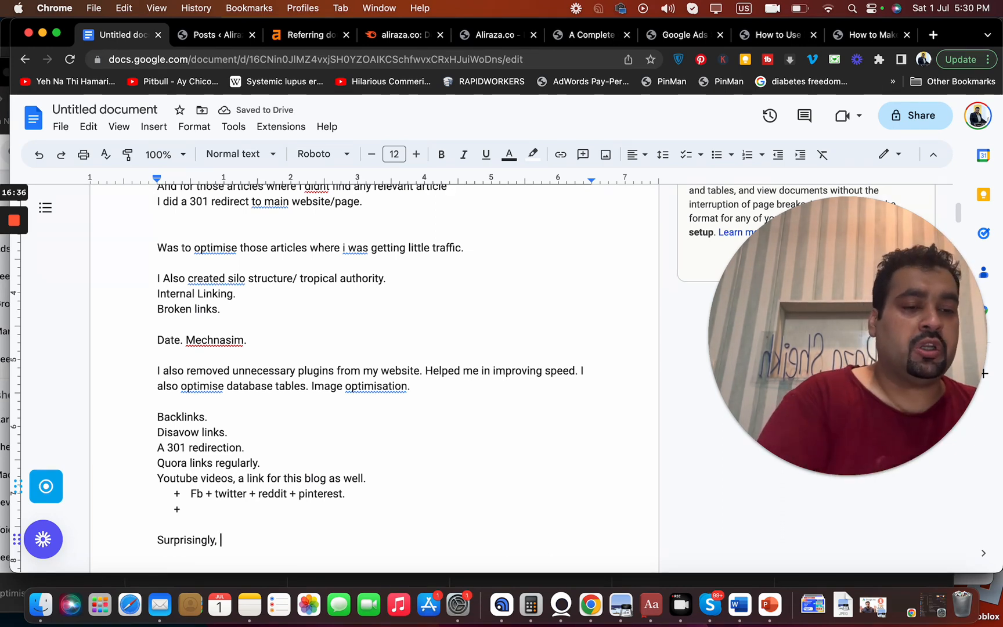
pyautogui.write('2-3 new posts +')
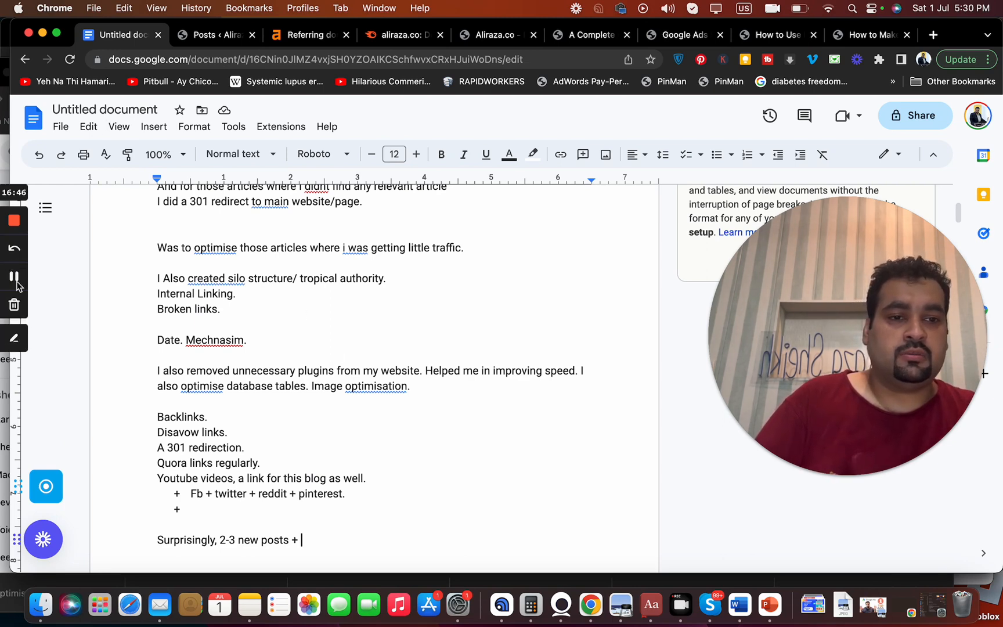
pyautogui.scroll(-2, 355, 502)
pyautogui.click(302, 471)
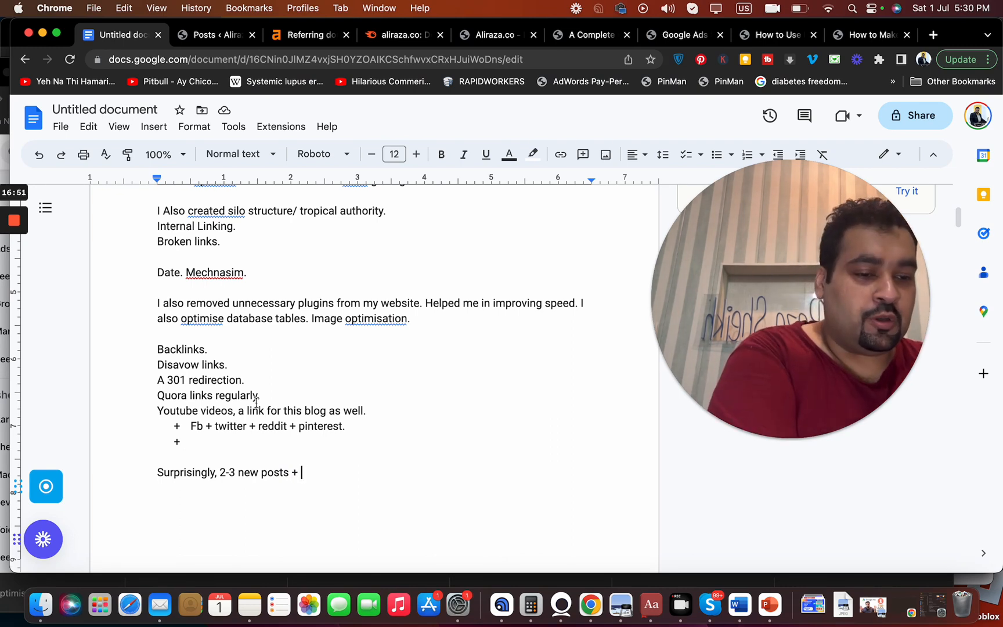
pyautogui.write('social media regular links.')
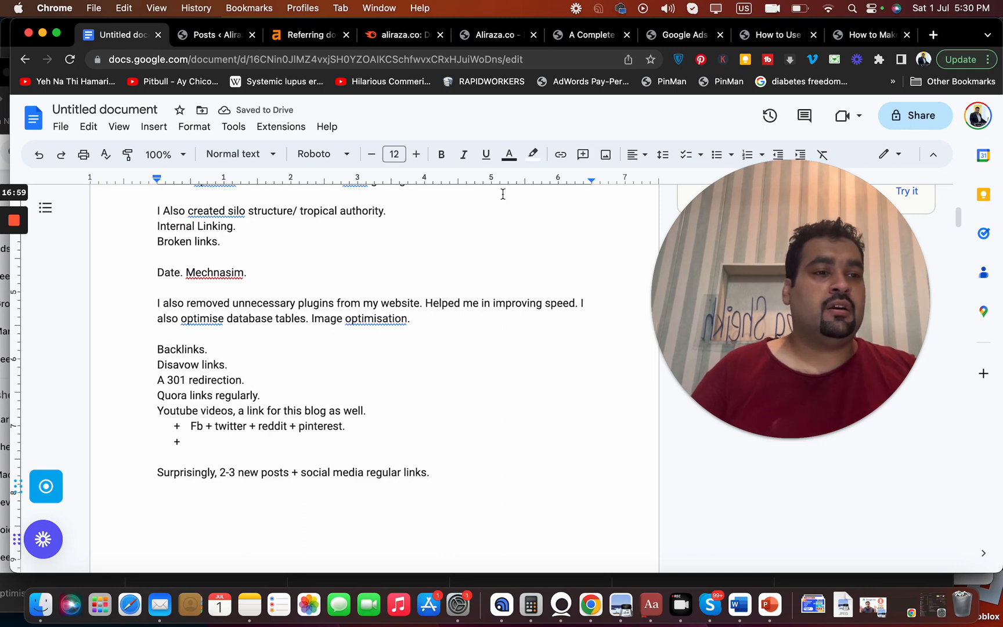
# Switch to Ahrefs and view the Overview 2.0 report for aliraza.co/ with its referring domains and organic traffic chart.
pyautogui.click(299, 35)
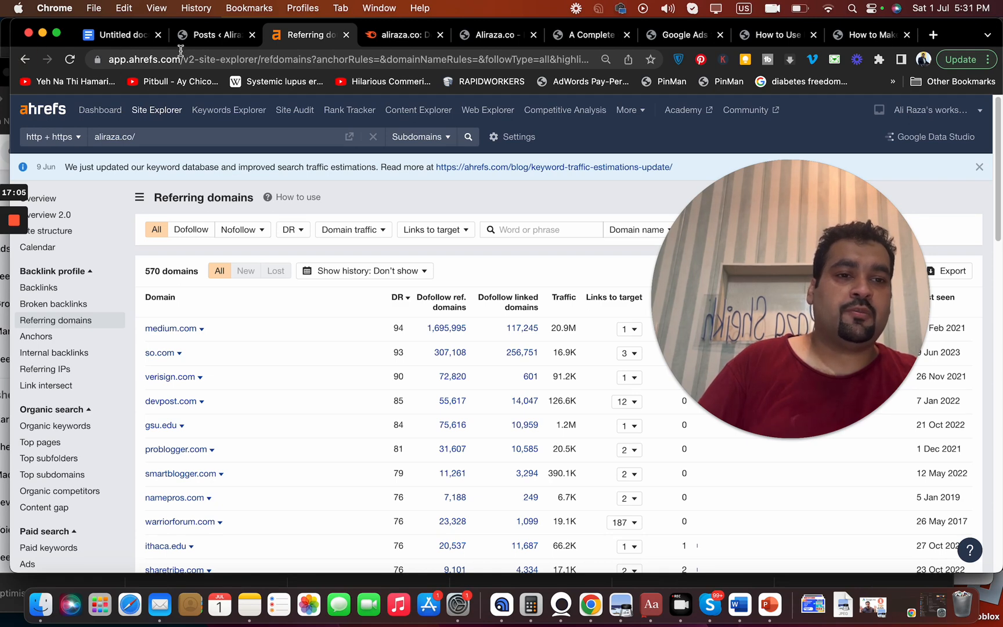
pyautogui.click(174, 60)
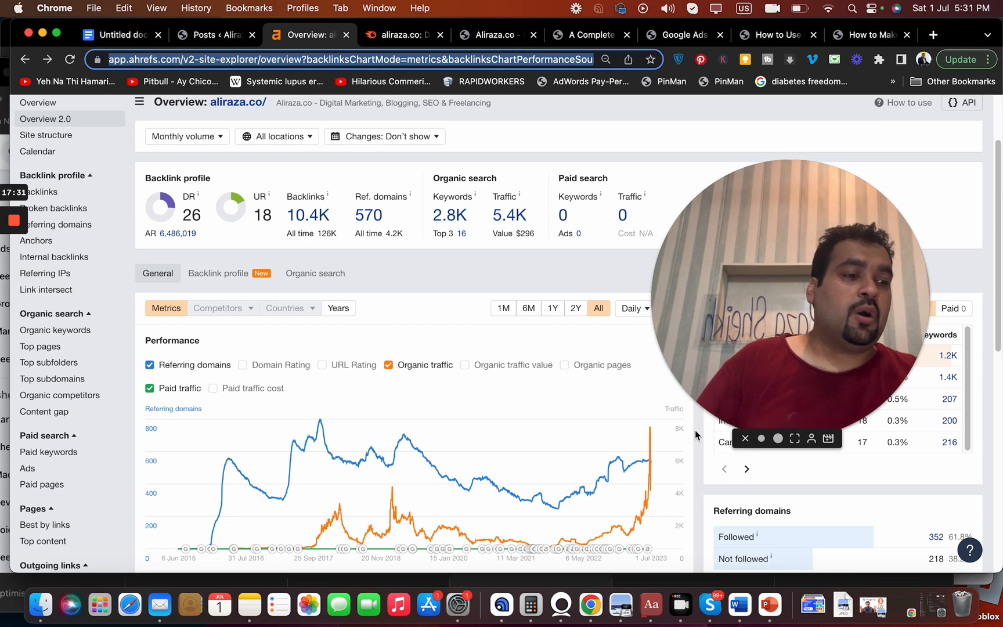
pyautogui.click(794, 439)
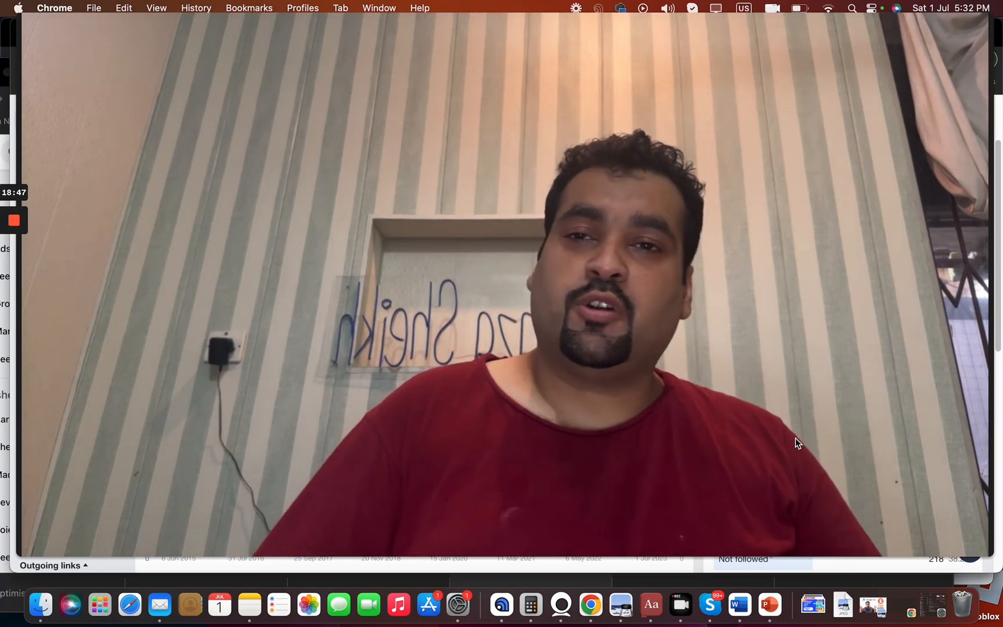
pyautogui.moveTo(18, 223)
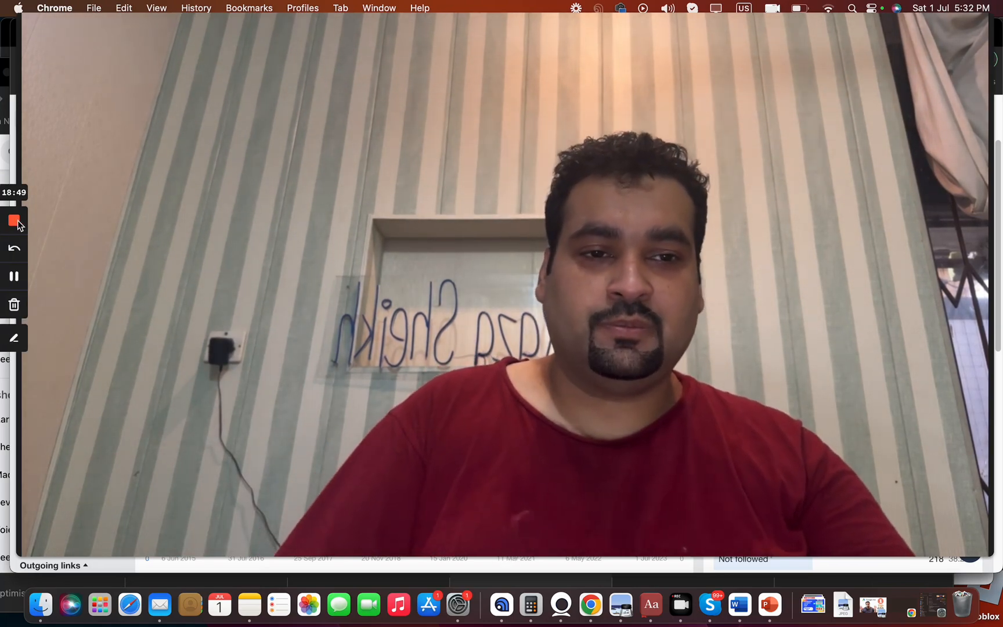